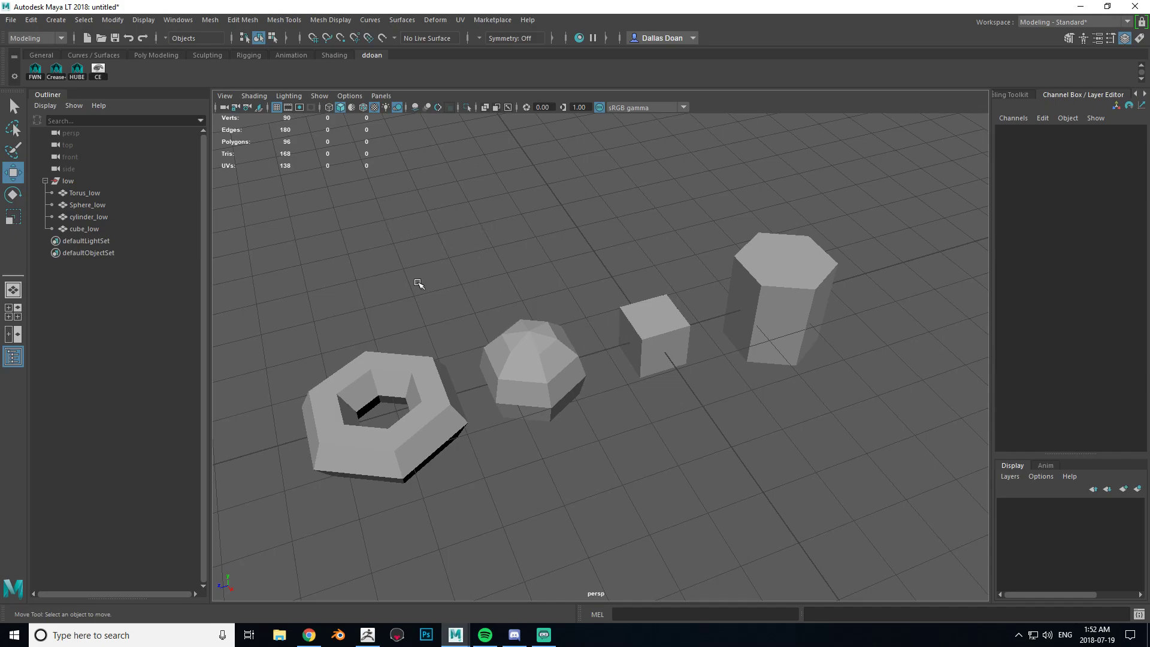
drag(313, 238, 836, 462)
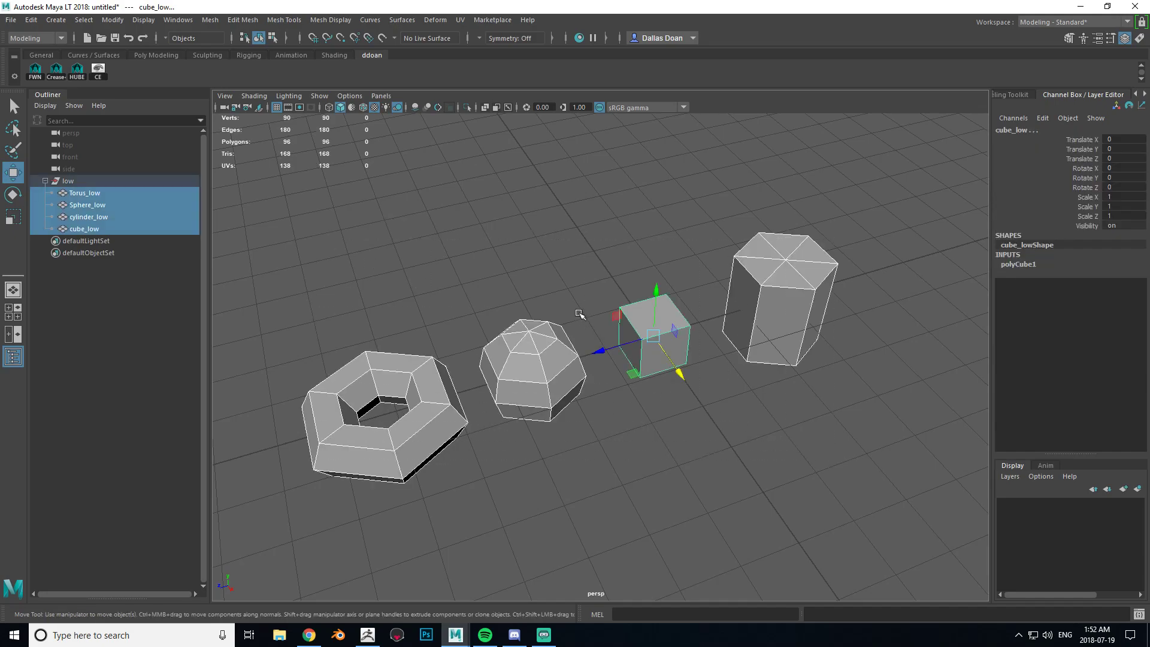
click(83, 180)
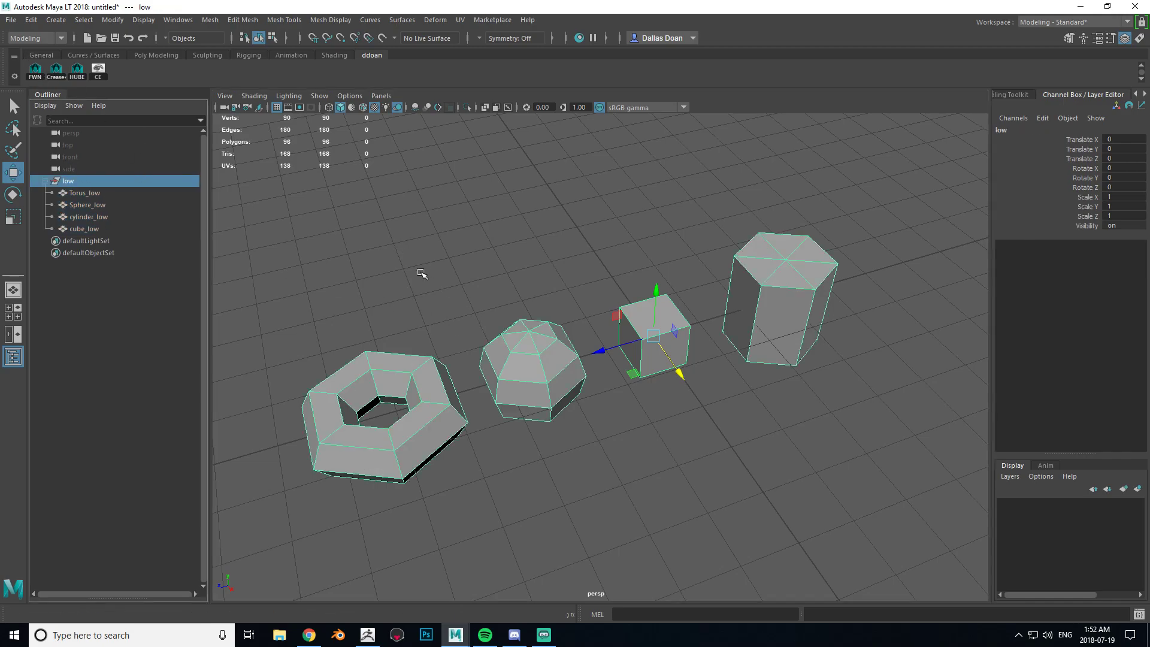
drag(693, 187, 745, 239)
click(613, 221)
shift+right_click(613, 217)
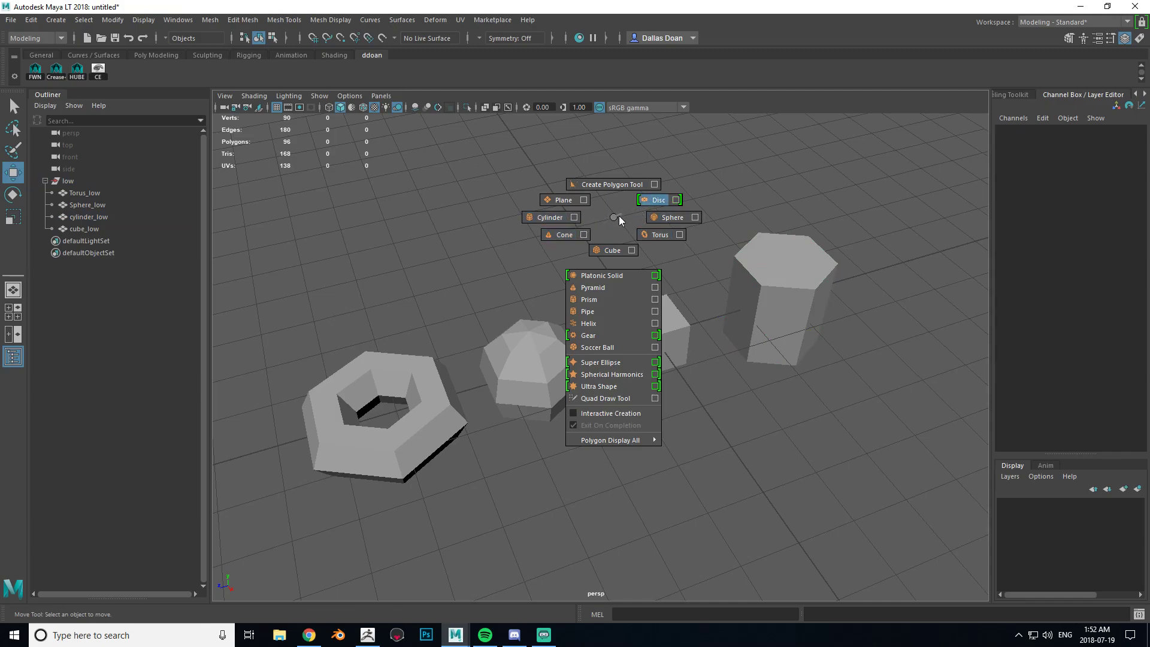
click(617, 220)
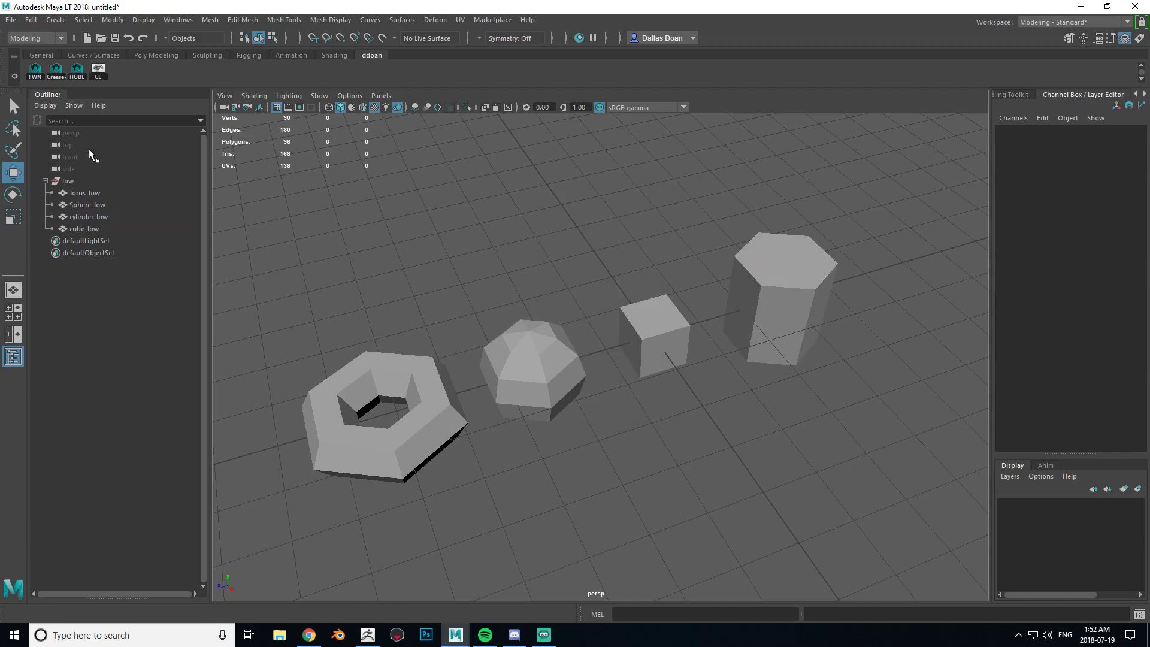
Step: Review the FBX geometry settings for exporting the low group as shape_low.fbx, and leave without exporting
click(78, 185)
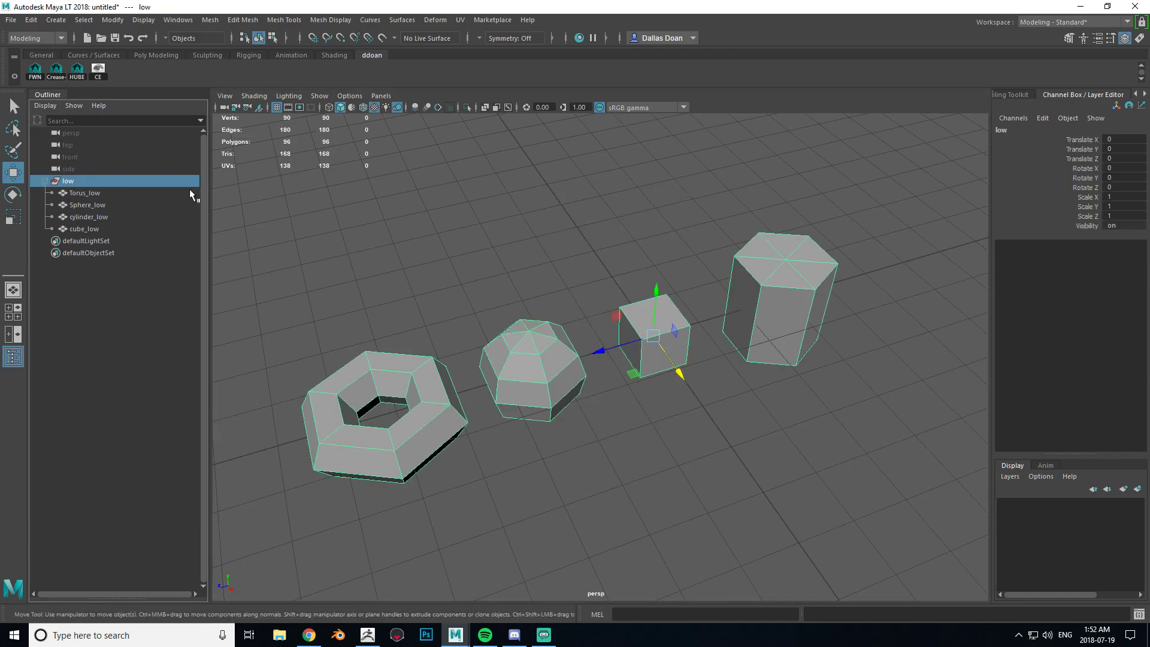
click(69, 193)
click(66, 185)
click(10, 20)
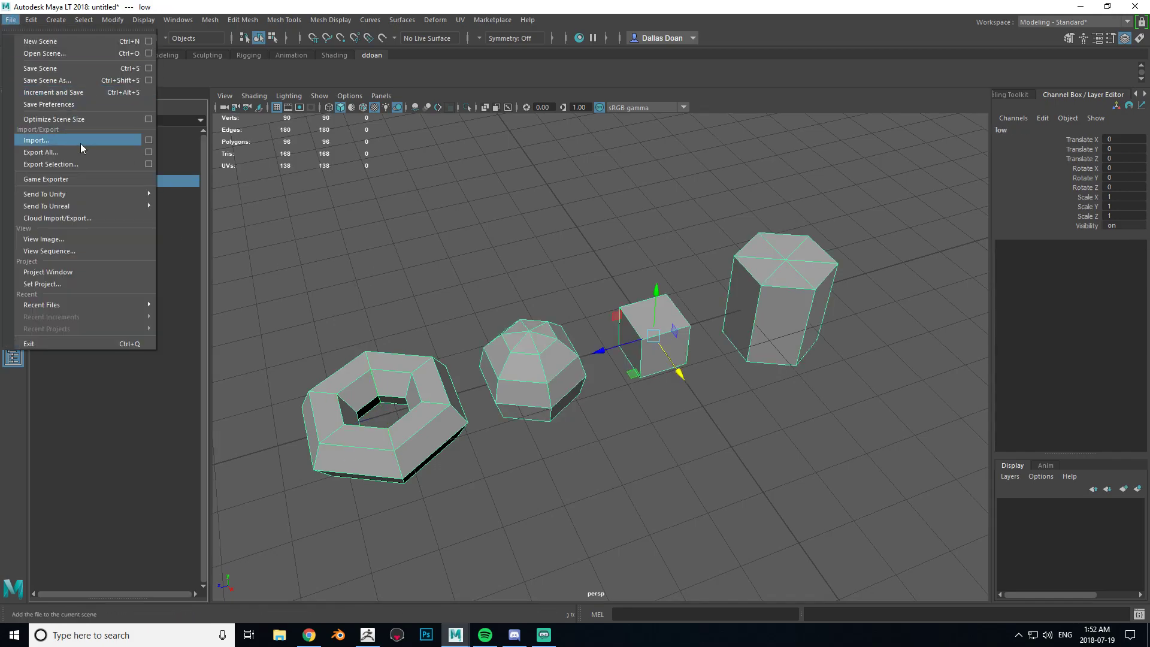
click(79, 165)
click(342, 268)
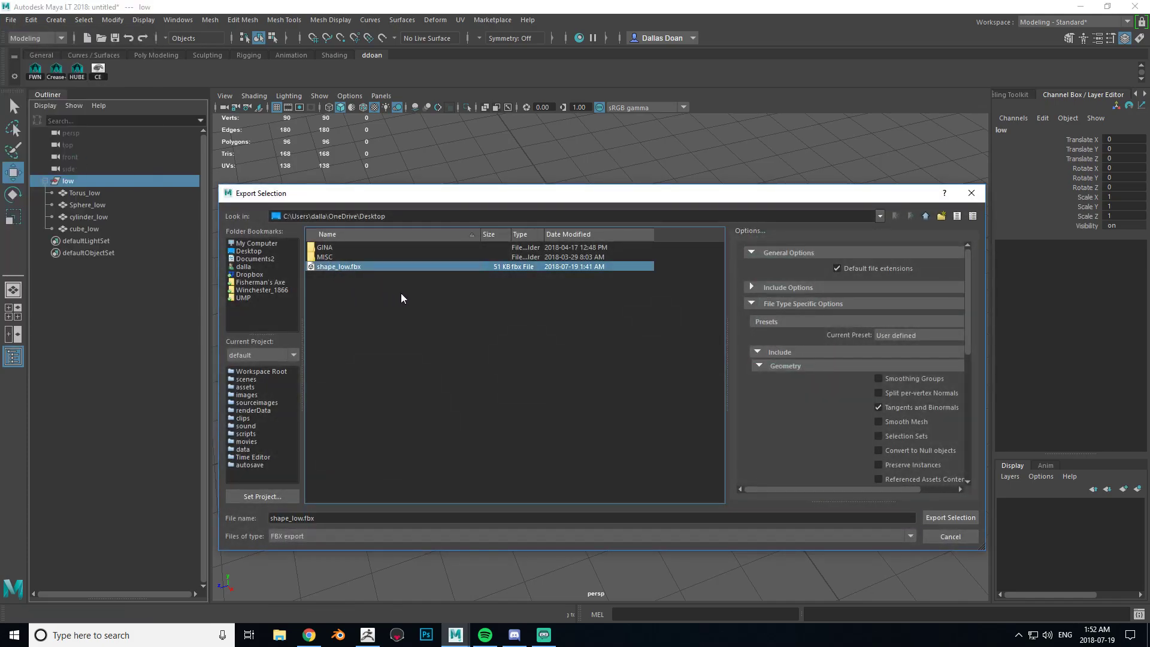
drag(736, 352, 636, 354)
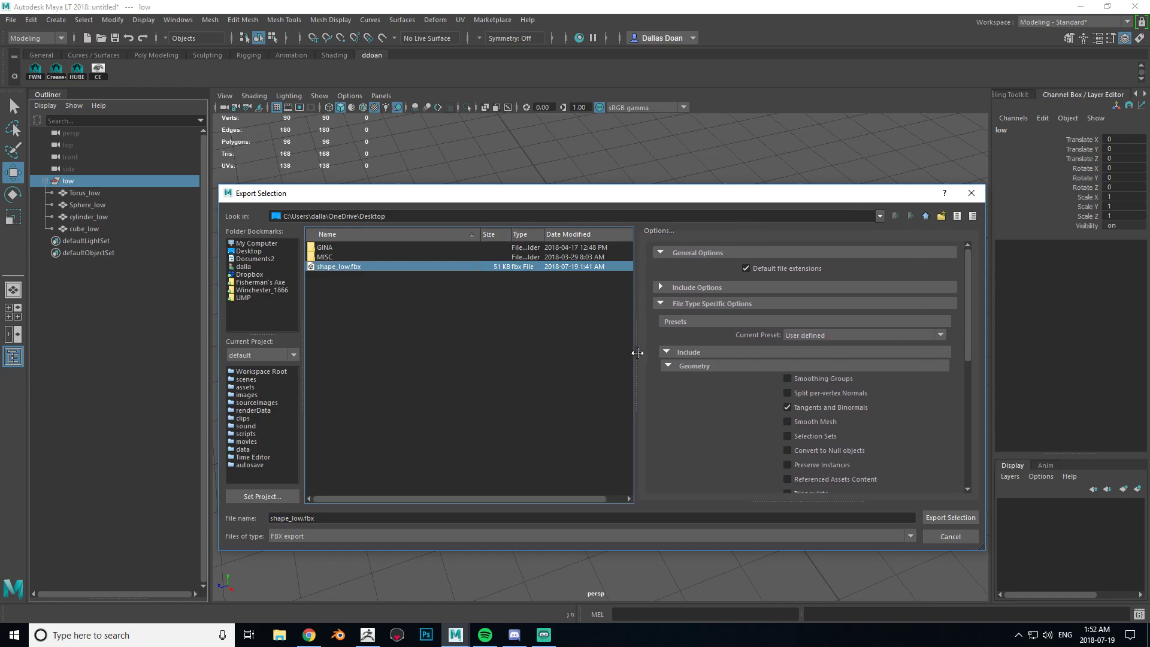
mouse_move(969, 339)
mouse_down()
mouse_move(966, 364)
mouse_move(967, 351)
mouse_up()
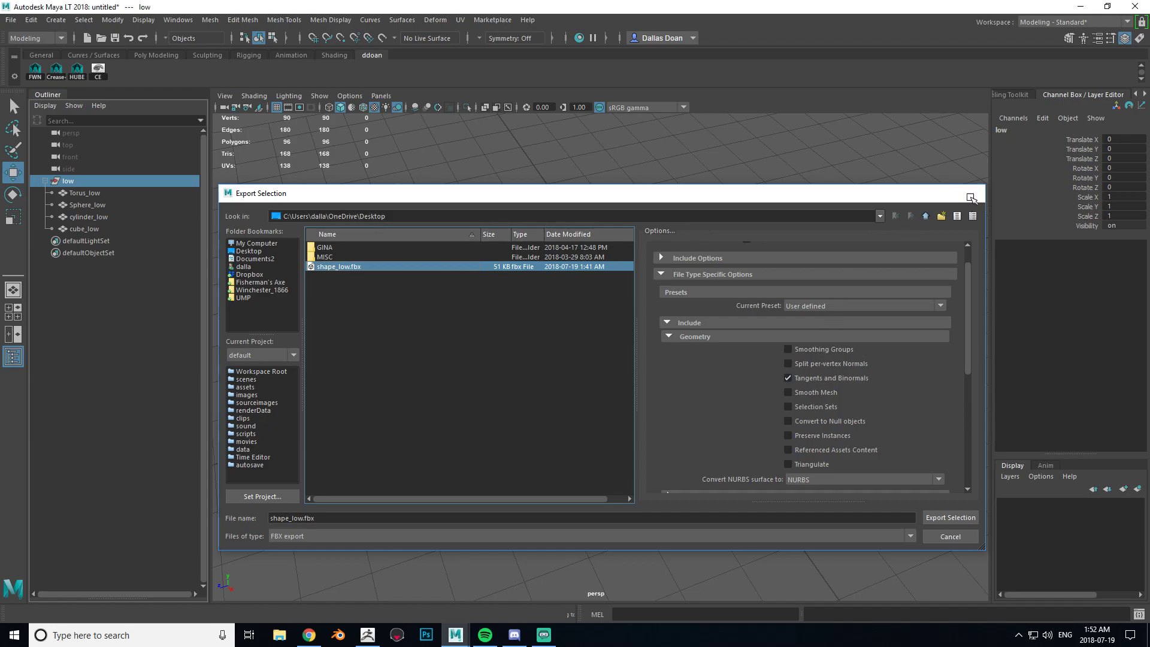
click(971, 193)
Step: Switch to ZBrush and import shape_low.fbx from the Desktop with the FBX ExportImport plugin
click(370, 638)
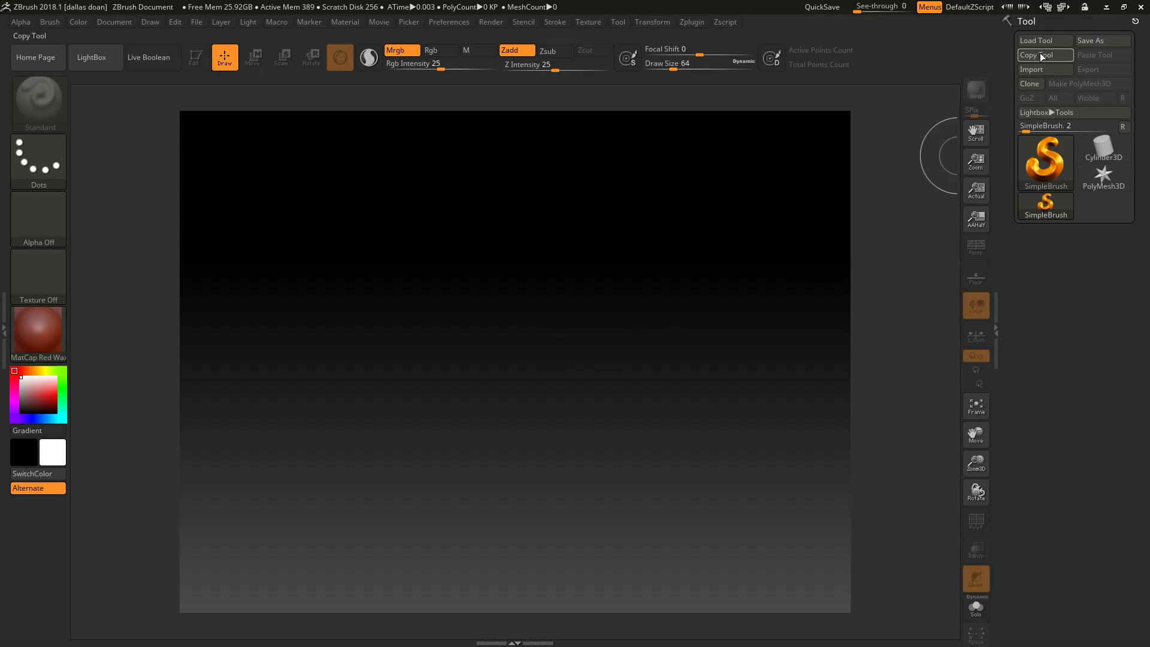
click(697, 22)
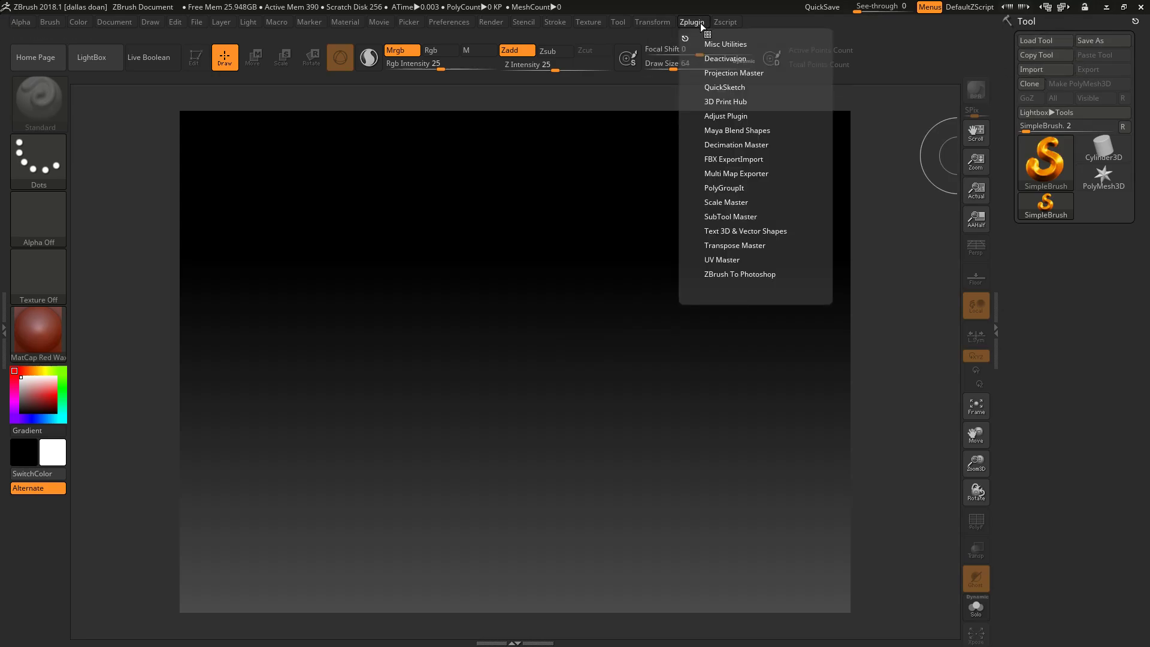
click(732, 160)
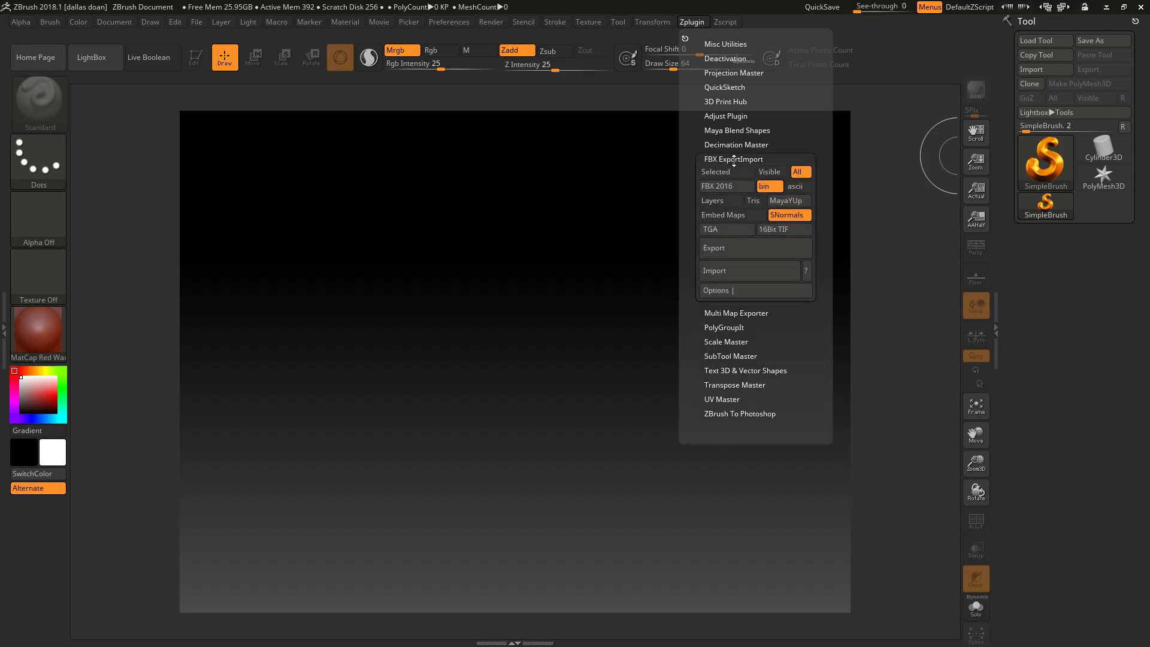
click(730, 271)
click(272, 96)
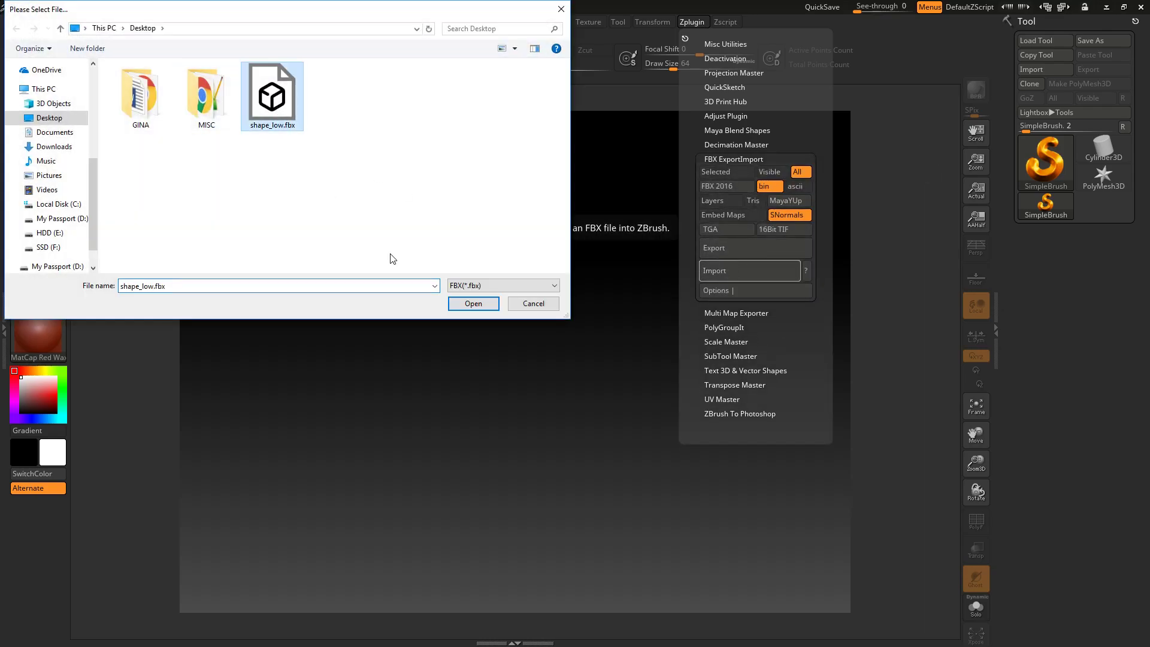
click(473, 303)
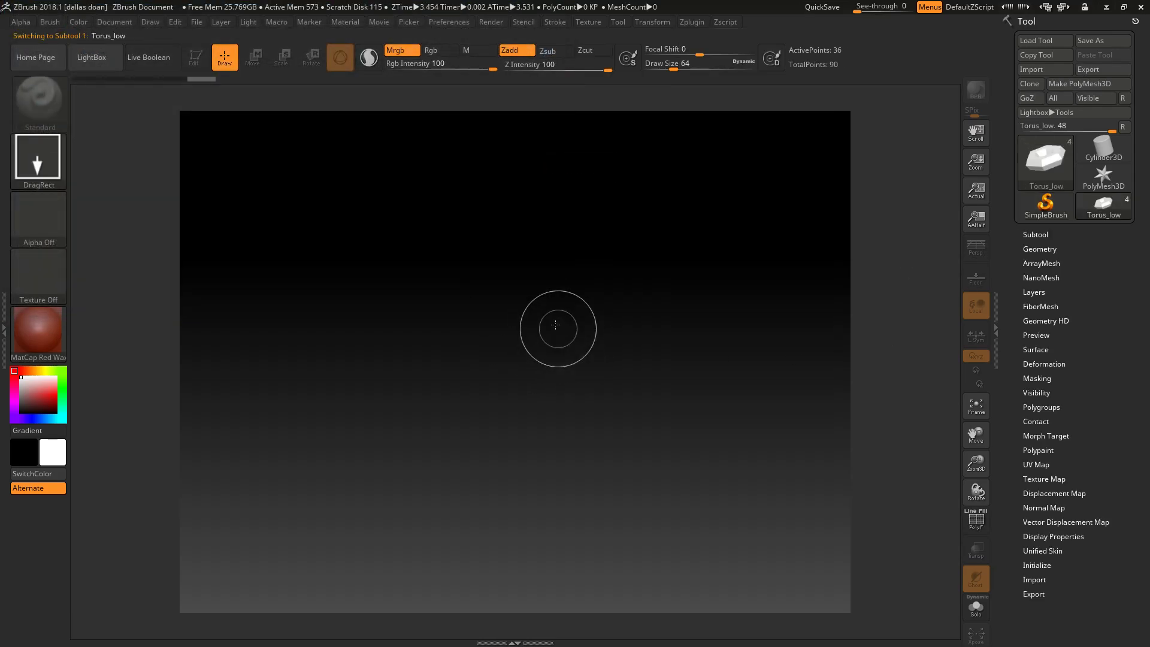
Step: Draw the imported shapes on the canvas in Edit mode and apply the MatCap White Cavity material
drag(526, 316, 520, 602)
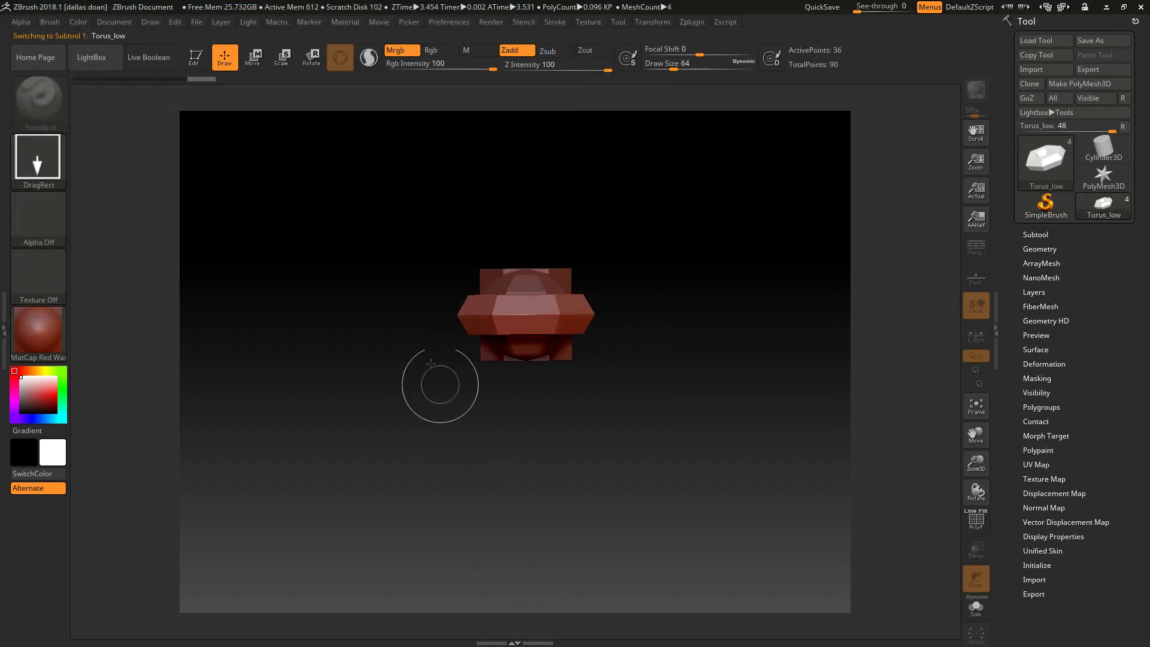
key(t)
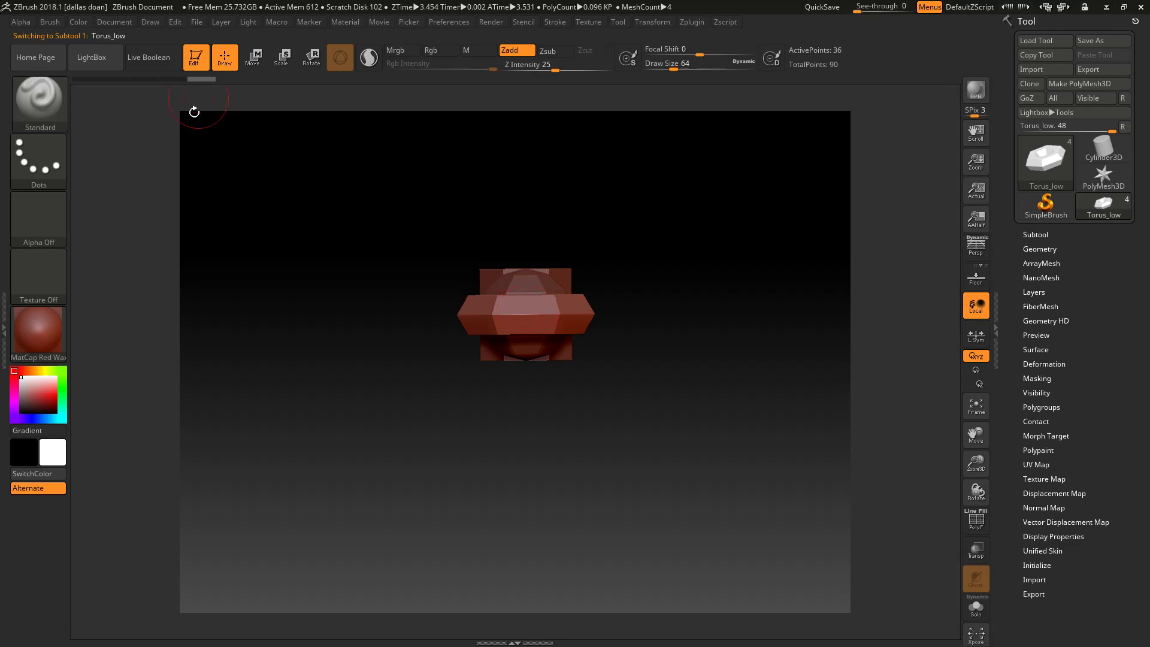
click(44, 329)
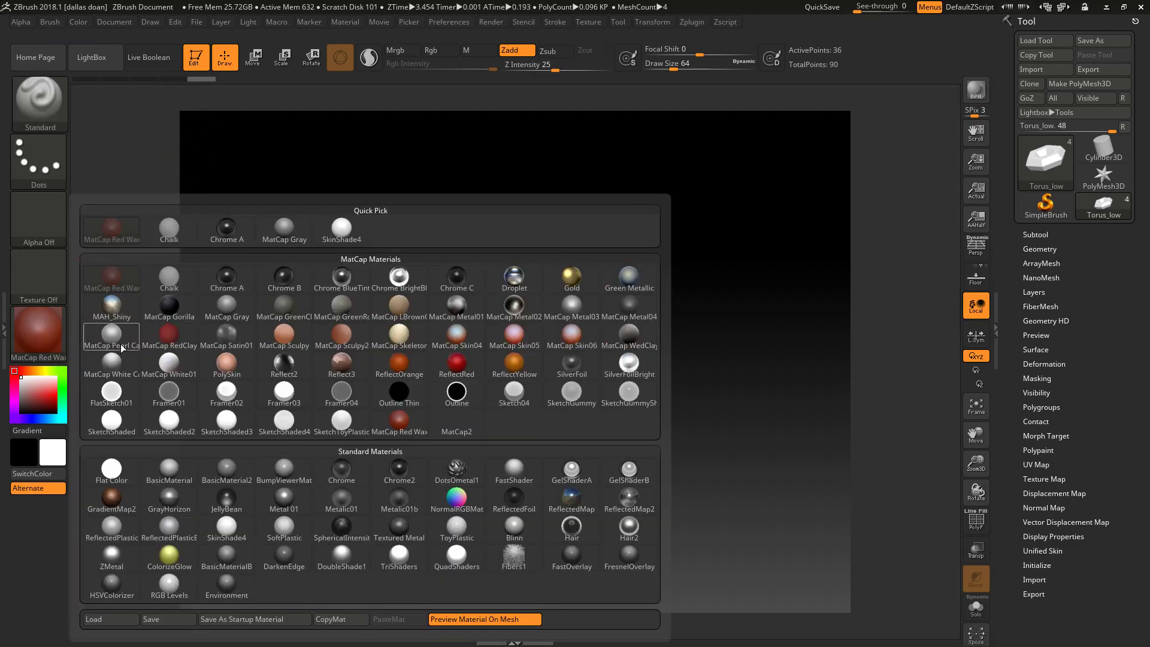
click(117, 364)
drag(662, 298, 477, 234)
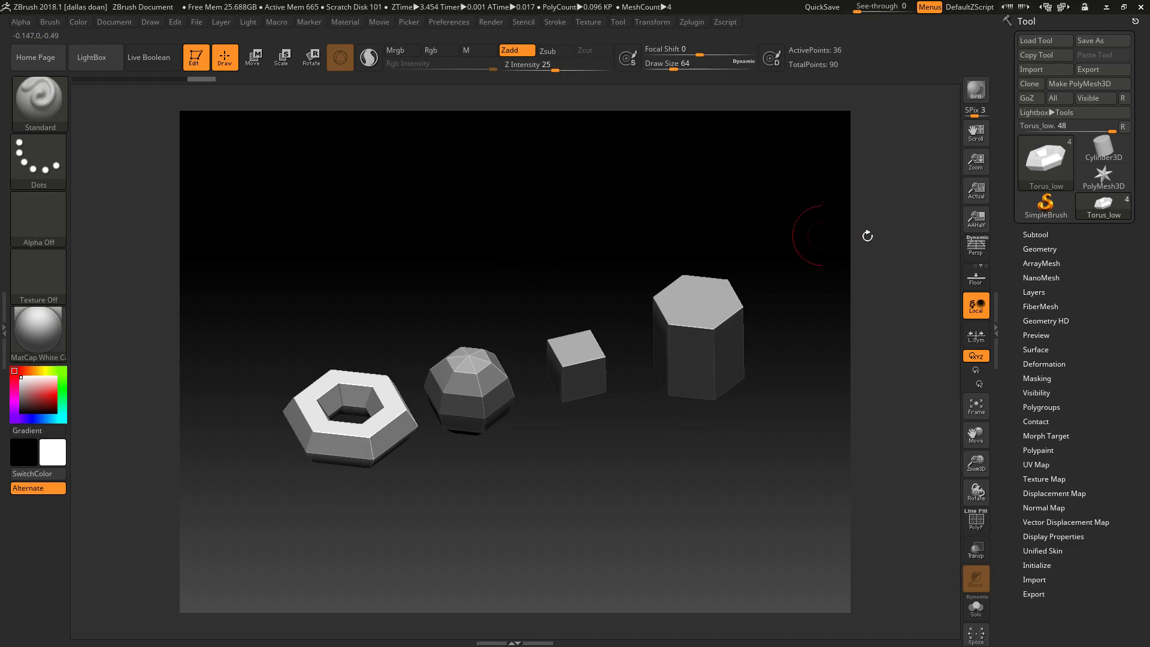
Step: Divide the Torus_low subtool up to subdivision level 4 with smoothing on
click(1041, 234)
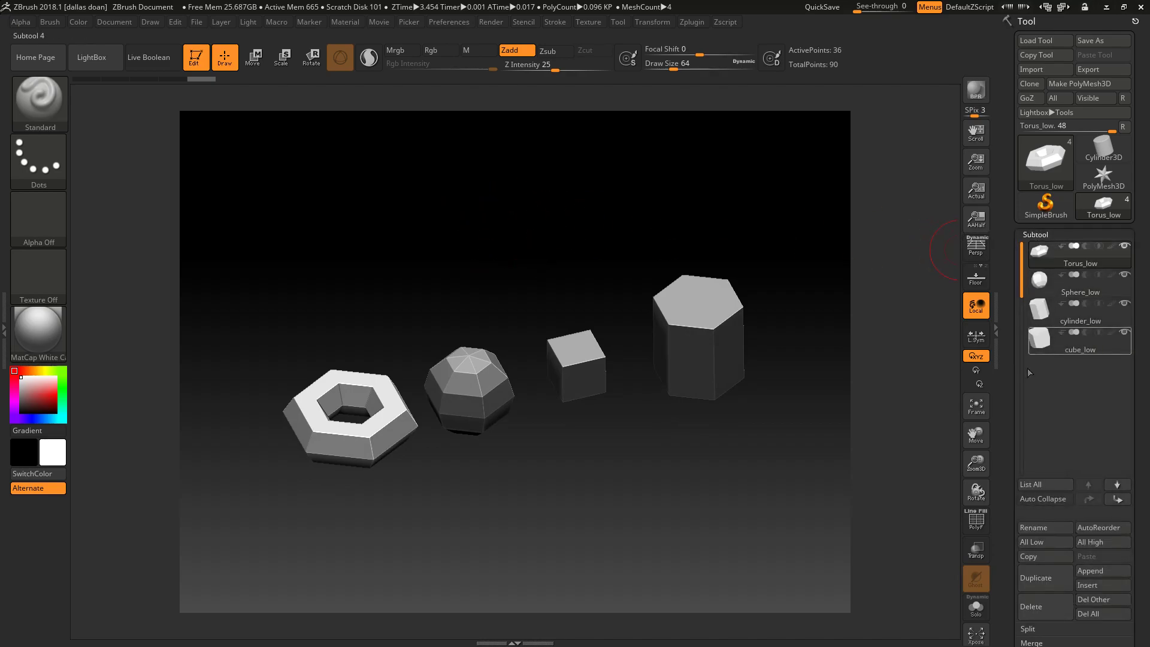
click(1047, 234)
click(1030, 248)
click(1036, 355)
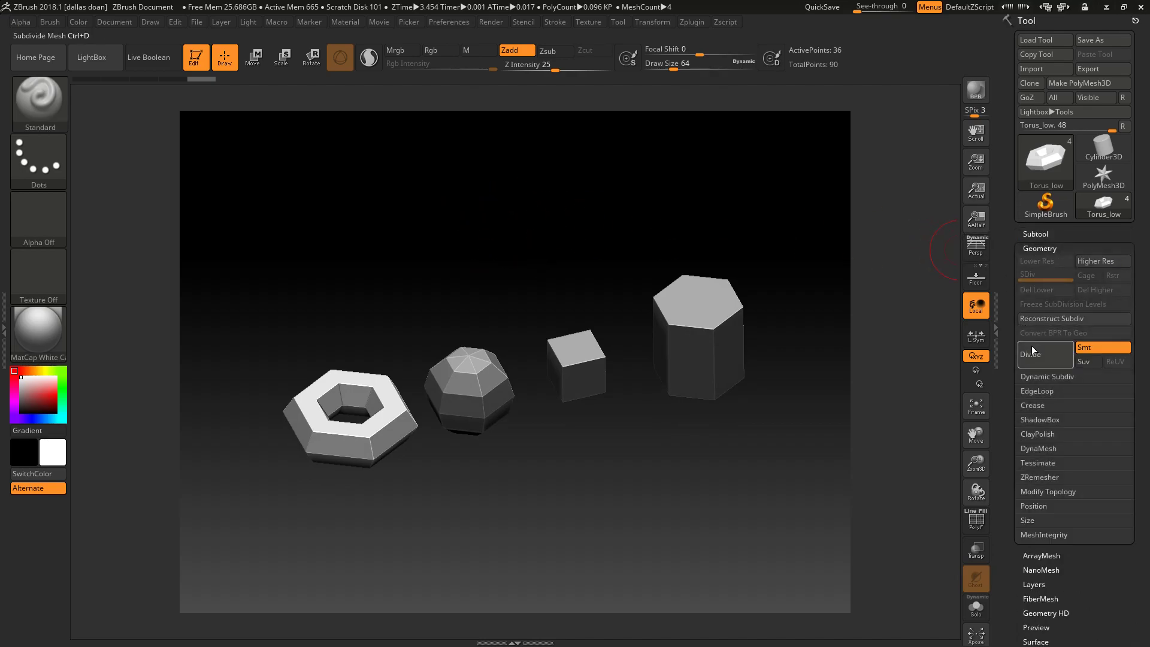
click(1036, 356)
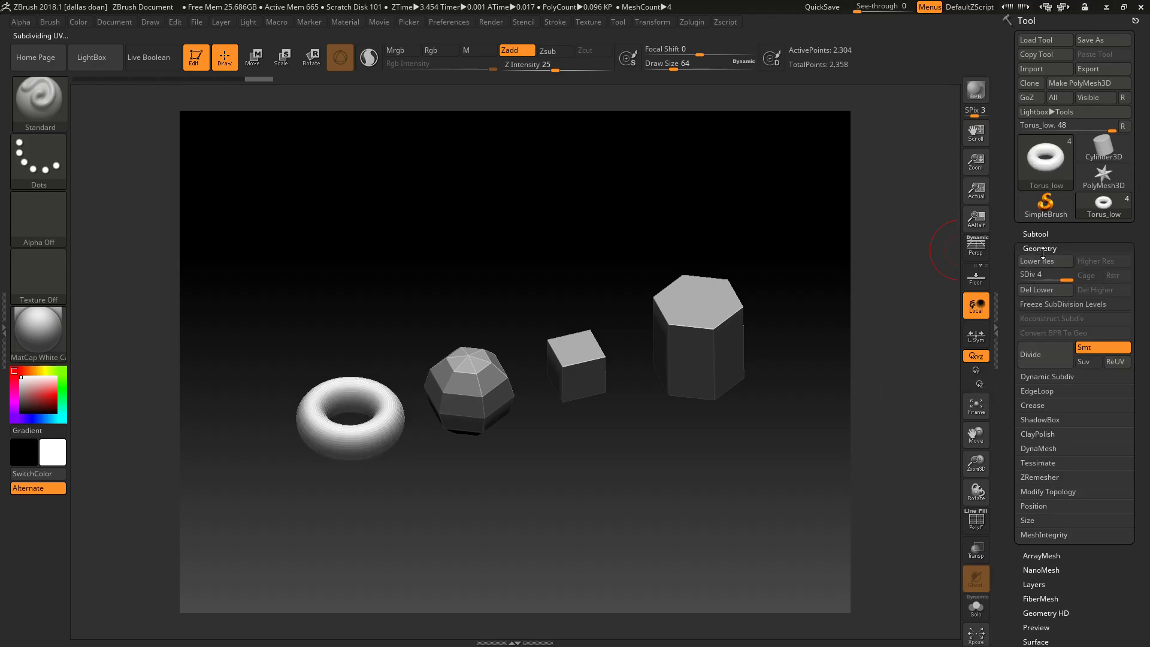
Step: Select the Sphere_low subtool and divide its geometry twice with smoothing on
click(1033, 248)
click(1036, 234)
click(1039, 278)
click(1036, 234)
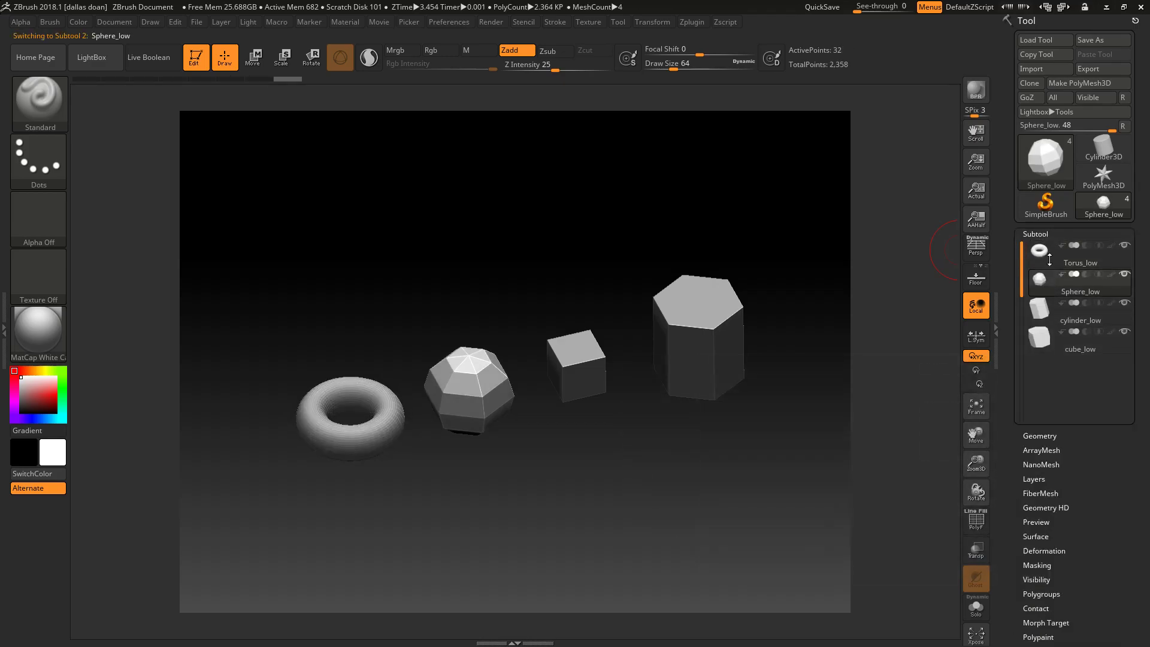
click(1033, 248)
click(1045, 360)
click(1045, 360)
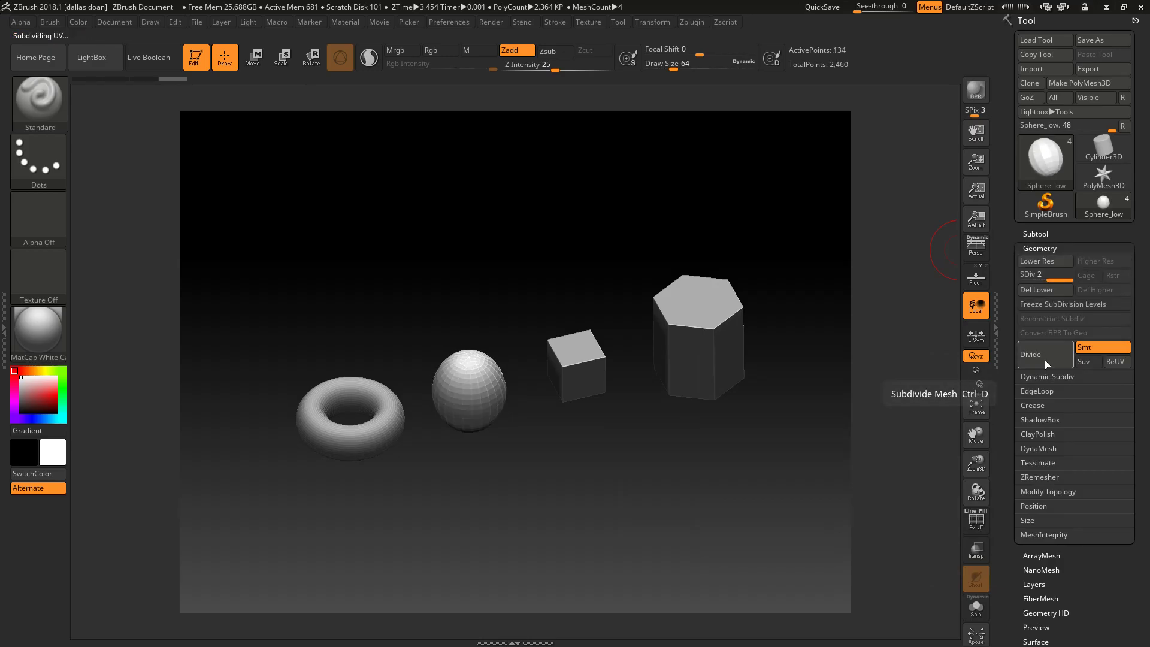
Step: Select the cylinder_low subtool and divide its geometry three times with smoothing on
click(1044, 248)
click(1044, 234)
click(1044, 286)
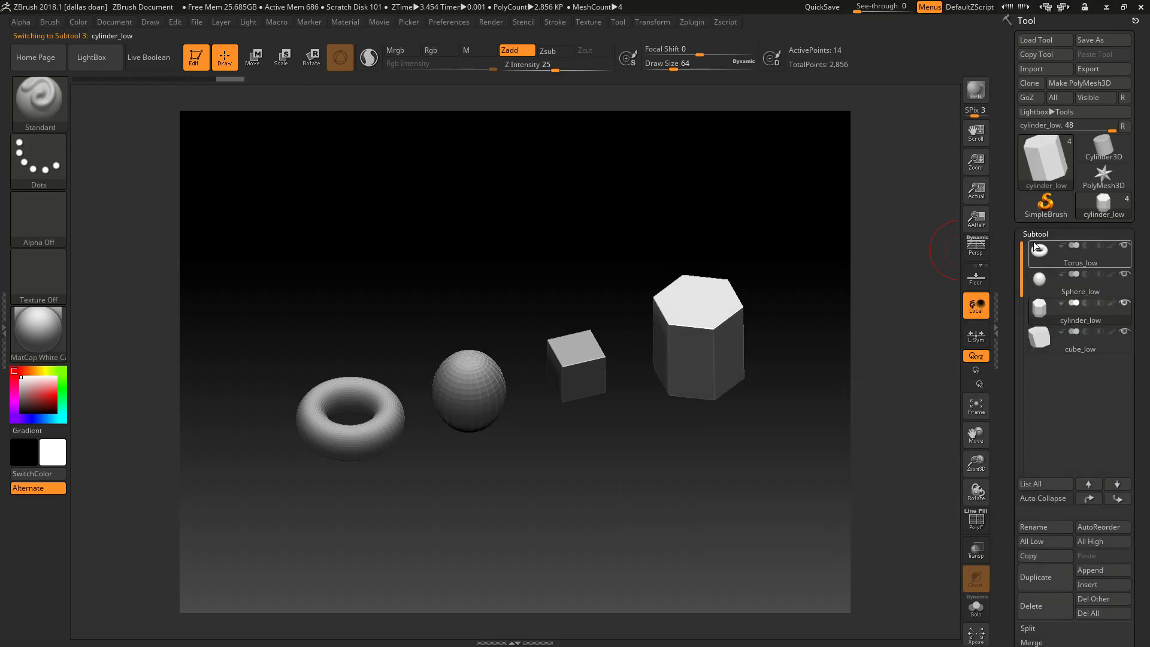
click(1045, 235)
click(1041, 248)
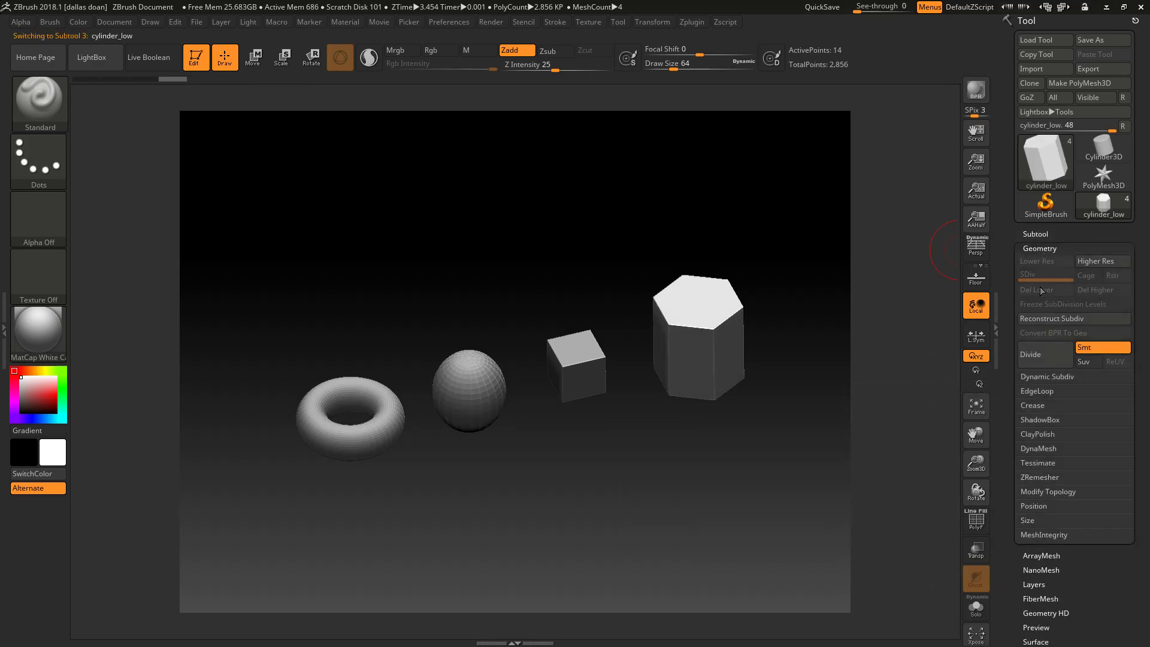
click(1031, 357)
click(1030, 357)
click(1030, 357)
Step: Lower the cylinder_low subtool by one subdivision level, check the subtool list, and set its SDiv back to 4
click(1037, 261)
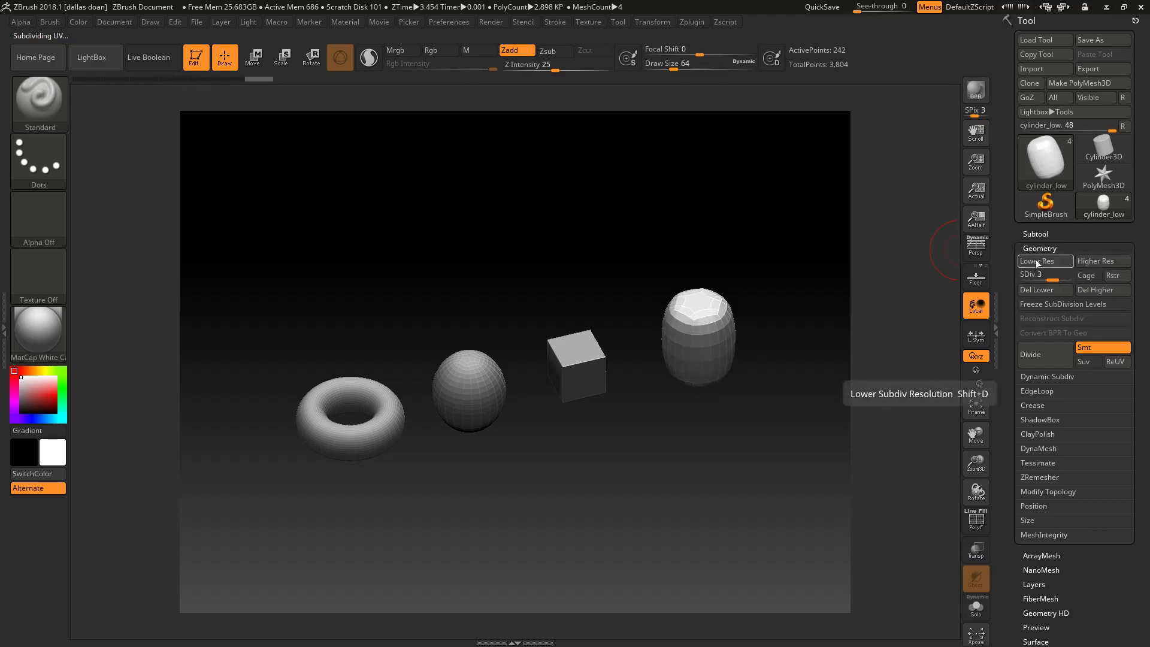
click(1040, 248)
click(1043, 234)
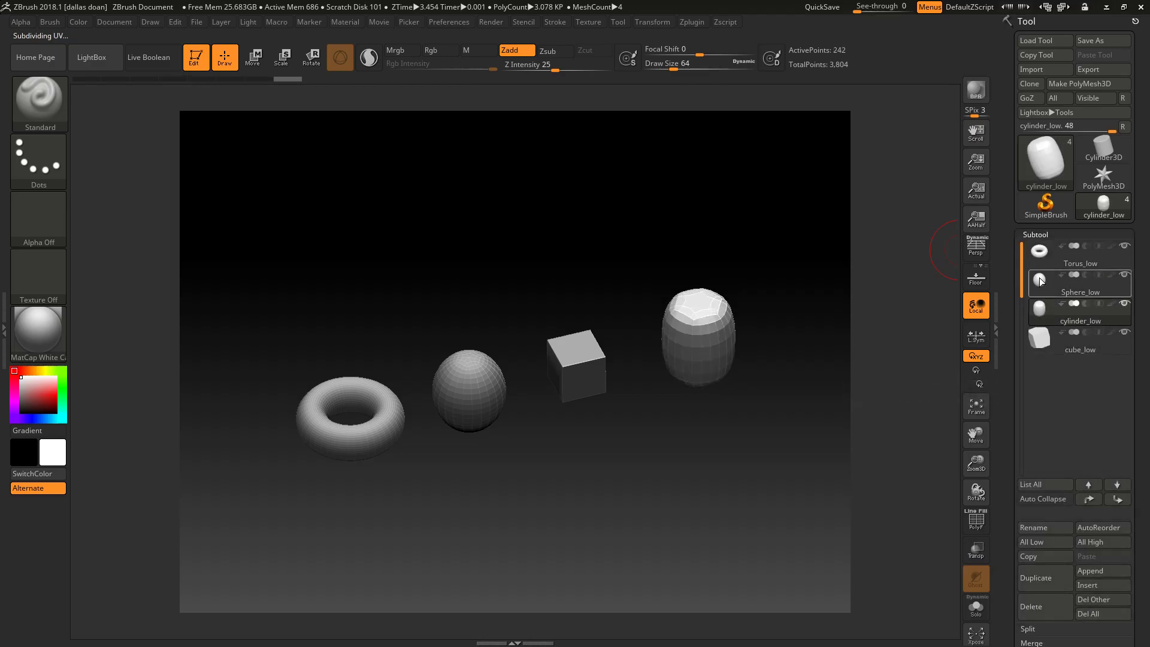
click(1035, 235)
click(1038, 249)
drag(1049, 275, 1072, 276)
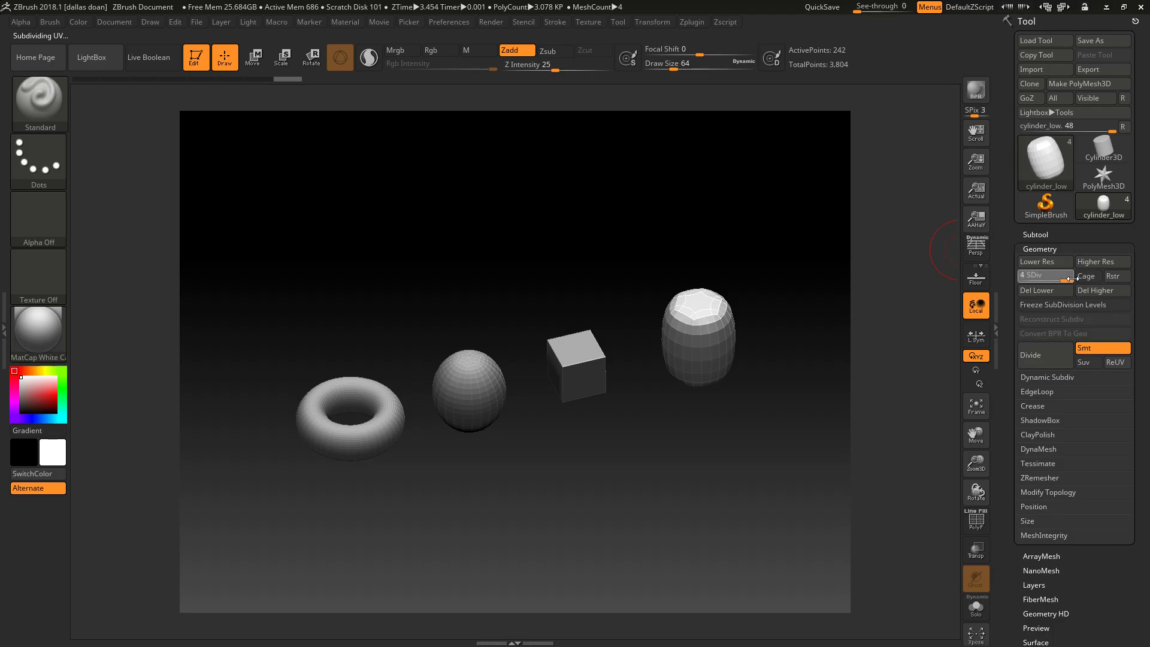
Step: Select the cube_low subtool and divide its geometry three times, up to subdivision level 4
click(1040, 248)
click(1035, 235)
click(1046, 264)
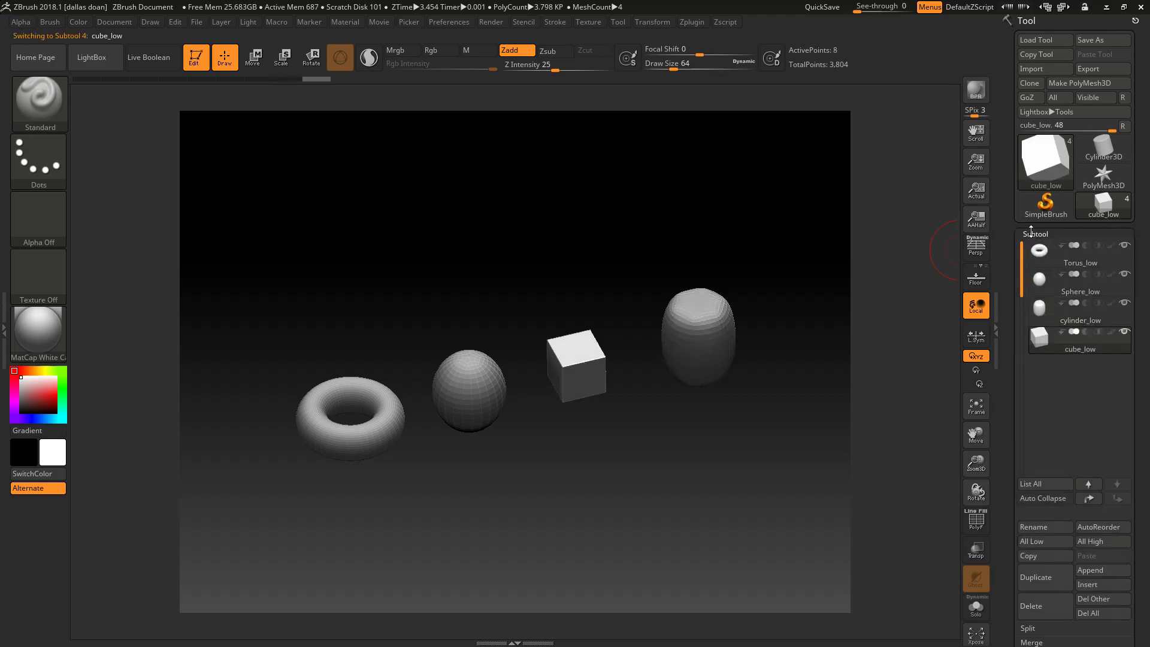
click(1036, 234)
click(1039, 249)
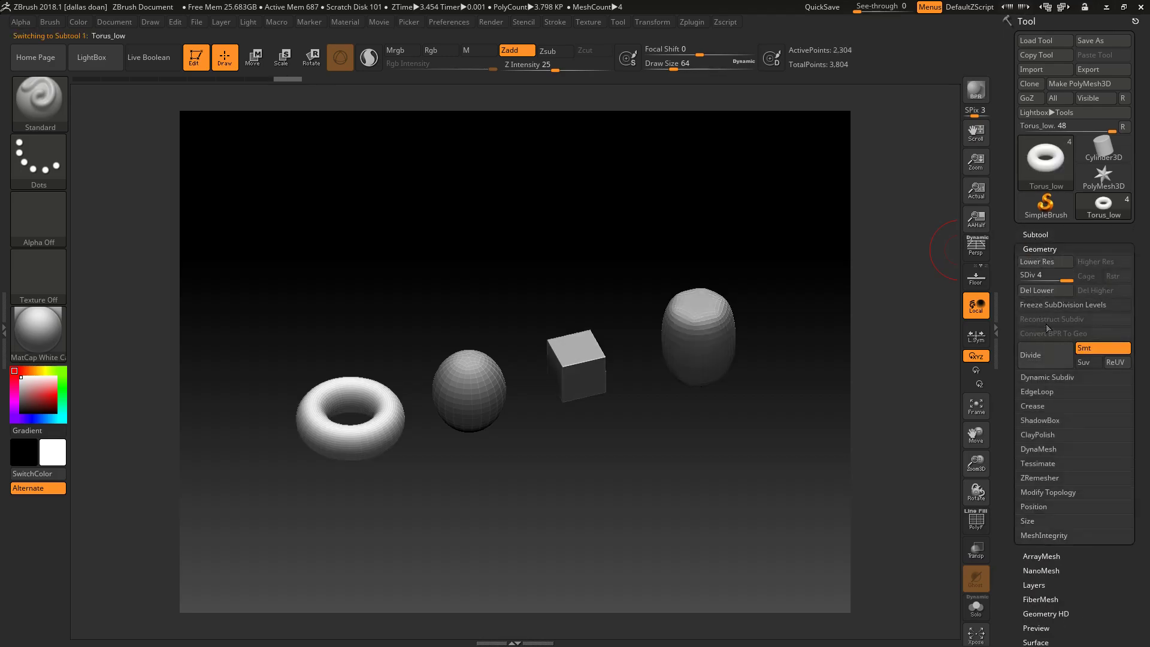
click(1043, 235)
click(1042, 344)
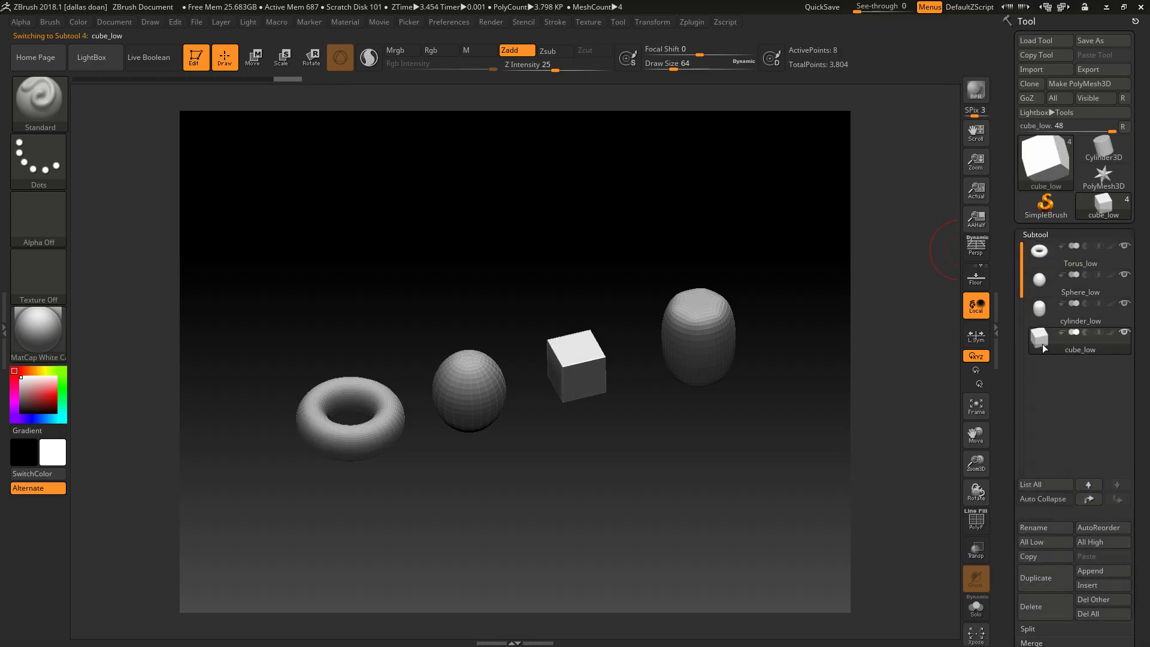
click(1038, 234)
click(1040, 249)
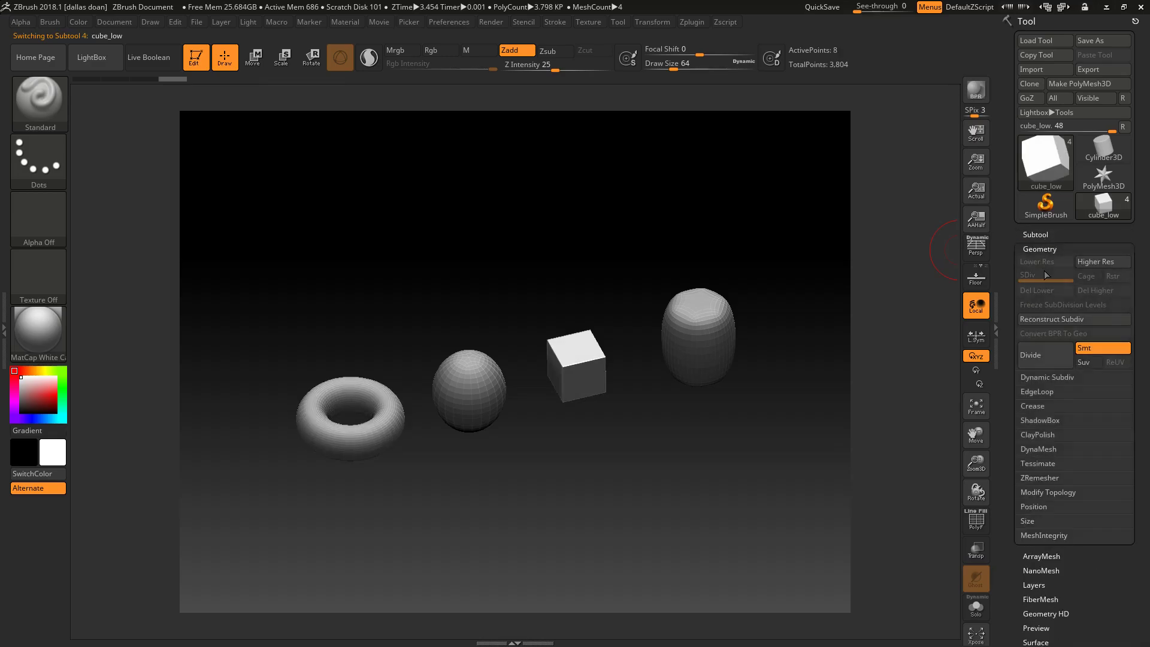
click(1041, 359)
click(1043, 360)
click(1041, 360)
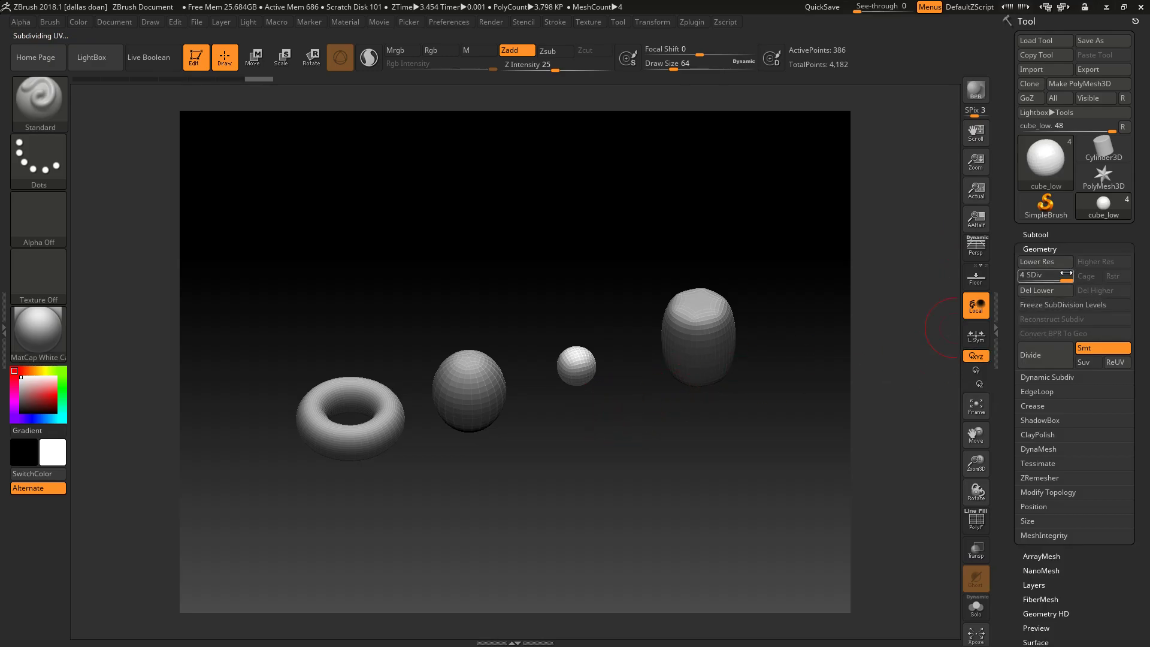
Step: Return to the subtool list and inspect the four subdivided shapes from another angle
click(1036, 247)
click(1035, 234)
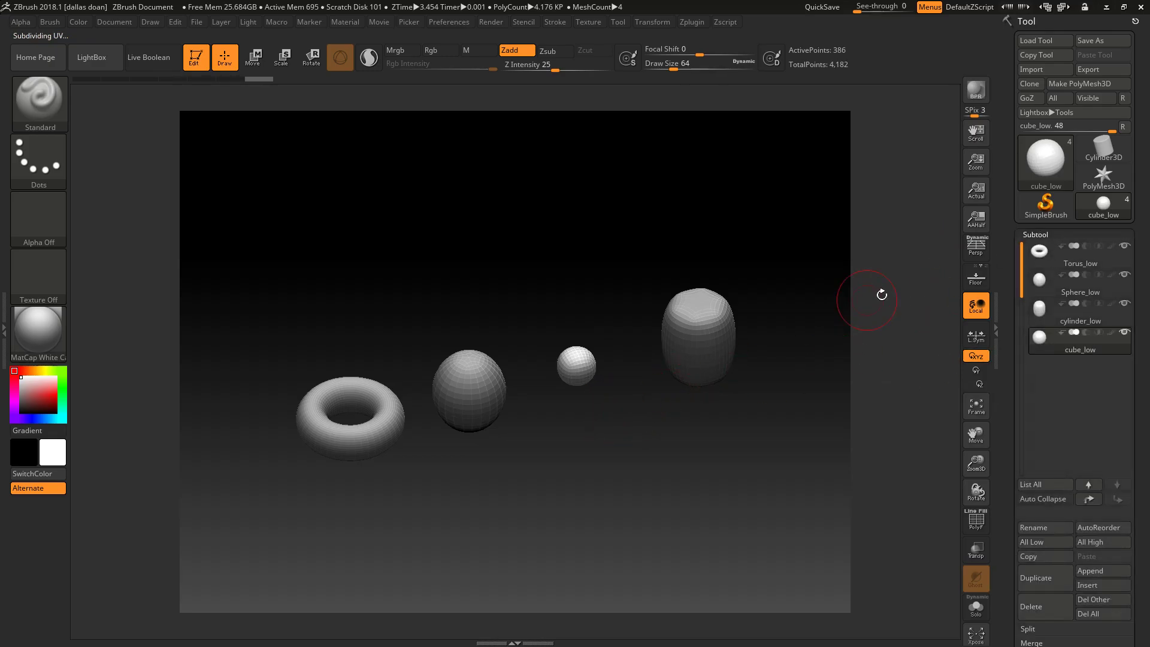
alt+drag(685, 457, 632, 360)
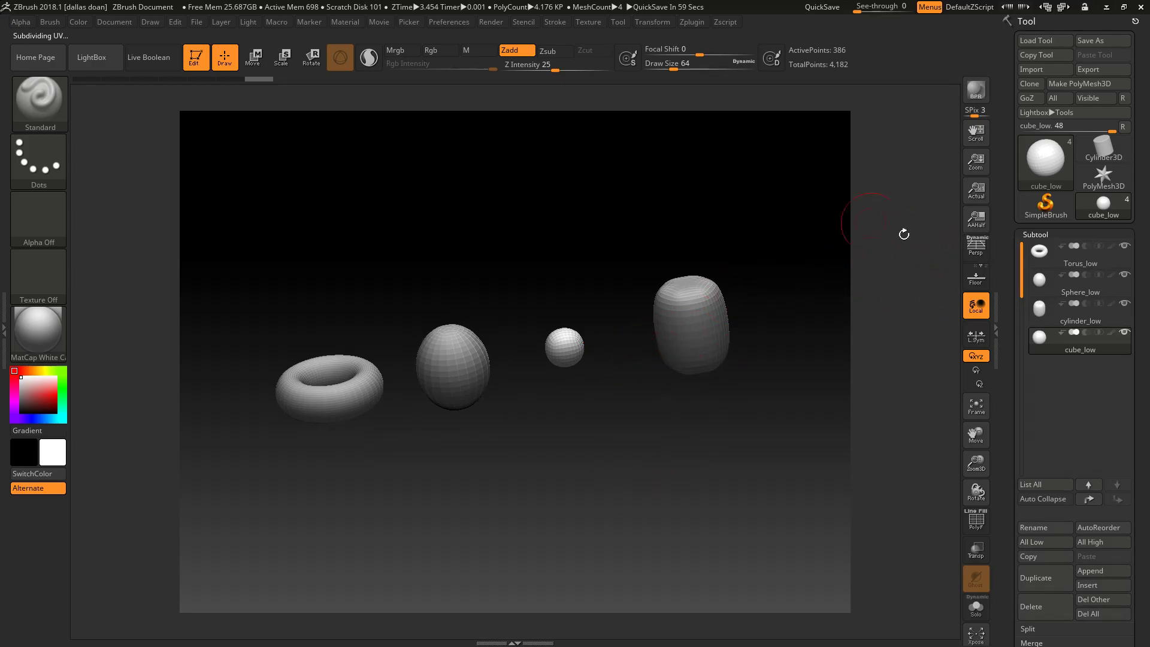
Step: Export all subtools from ZBrush as a binary FBX file named shape_high.fbx on the Desktop
mouse_move(713, 198)
mouse_down()
mouse_move(731, 192)
mouse_move(707, 186)
mouse_up()
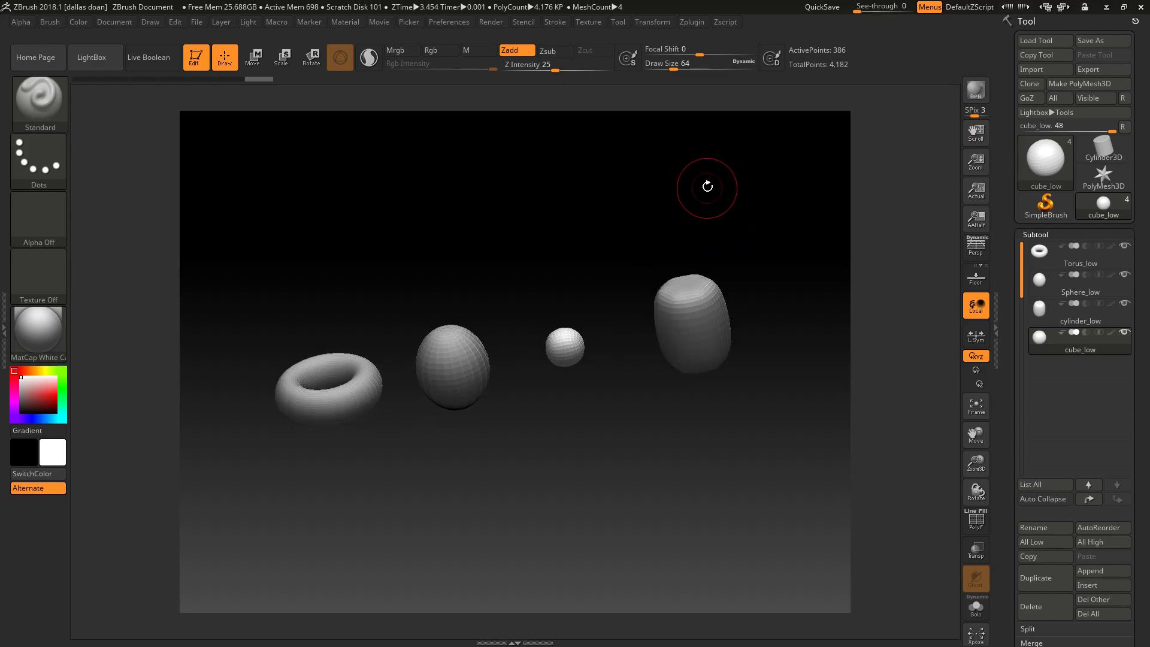
click(692, 21)
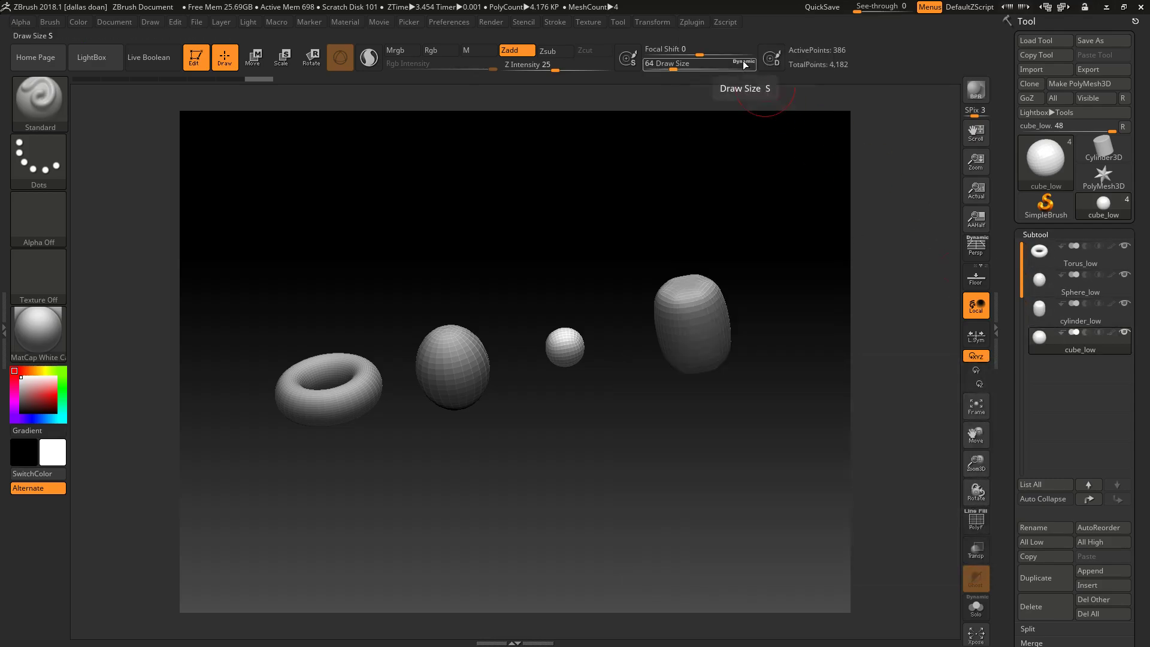
click(692, 22)
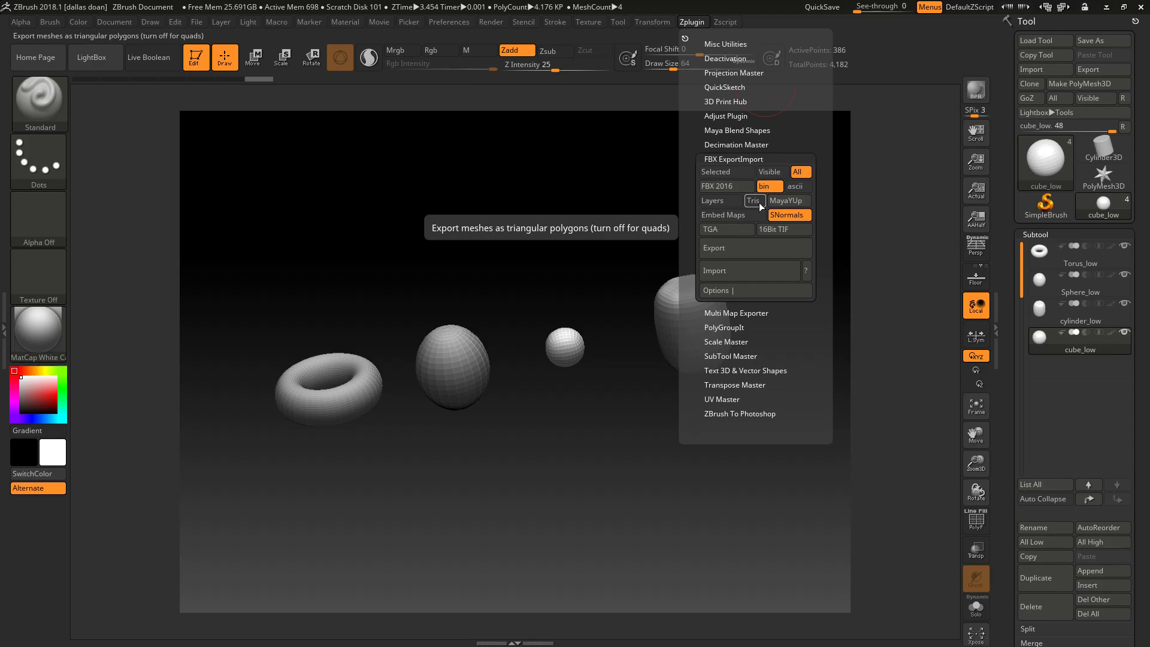
click(745, 247)
click(272, 96)
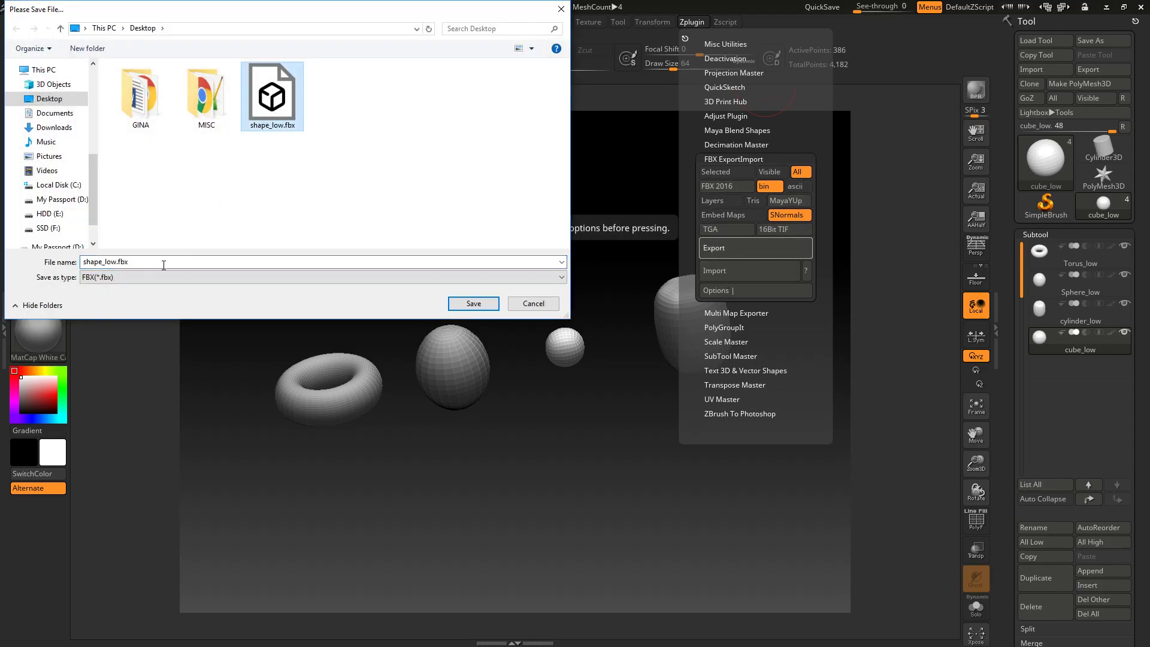
click(117, 262)
click(117, 261)
key(BackSpace)
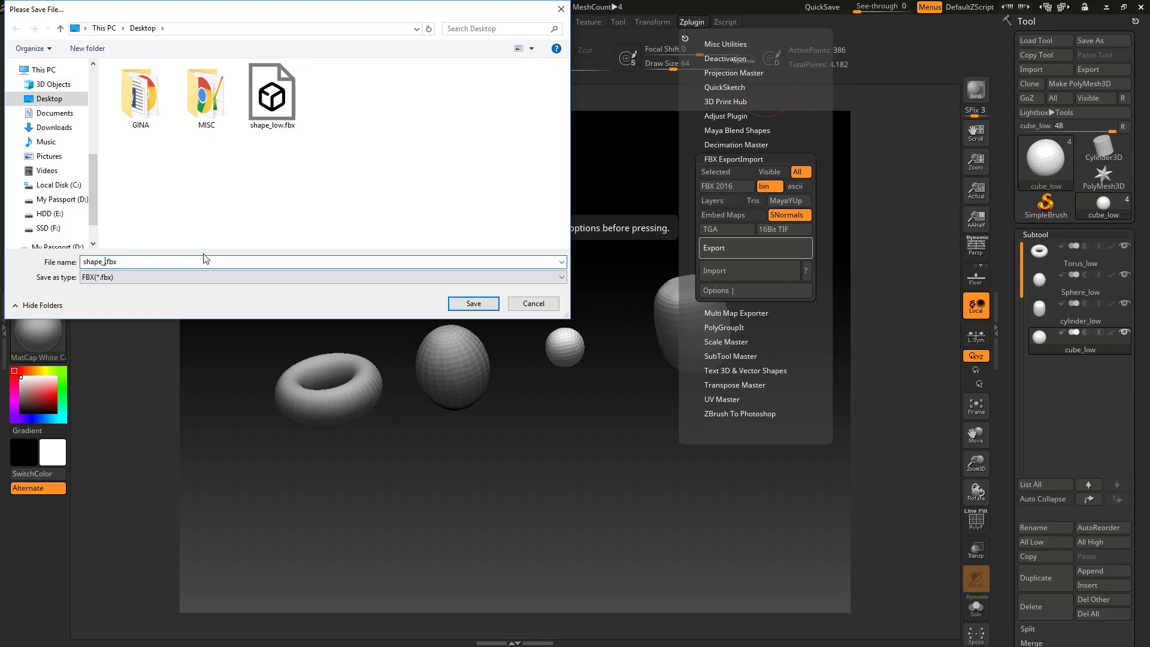
text(high)
key(Return)
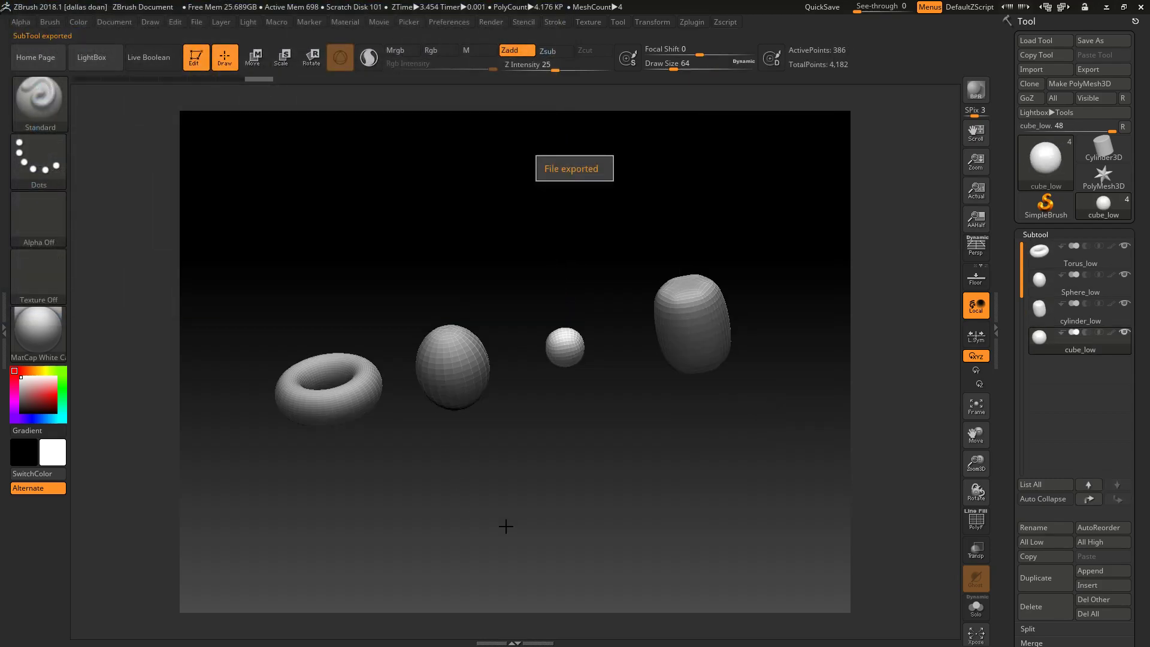
Step: Switch to Maya LT and import shape_high.fbx from the Desktop into the scene containing the low-poly shapes
key(super)
mouse_move(455, 634)
click(524, 590)
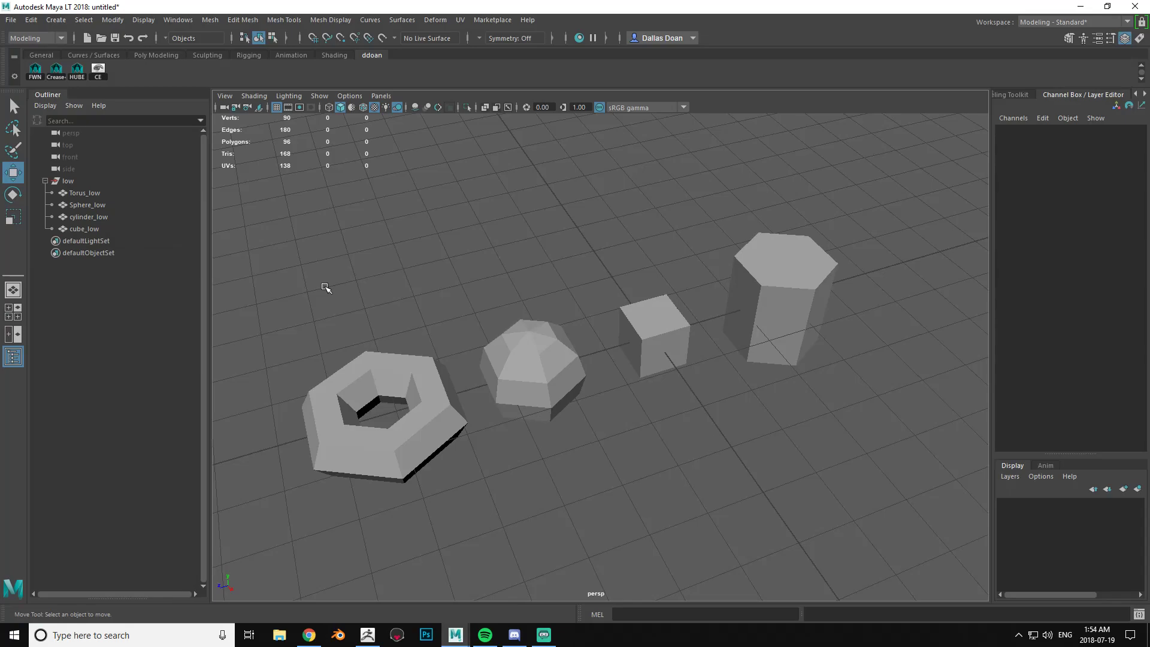
click(10, 20)
click(63, 144)
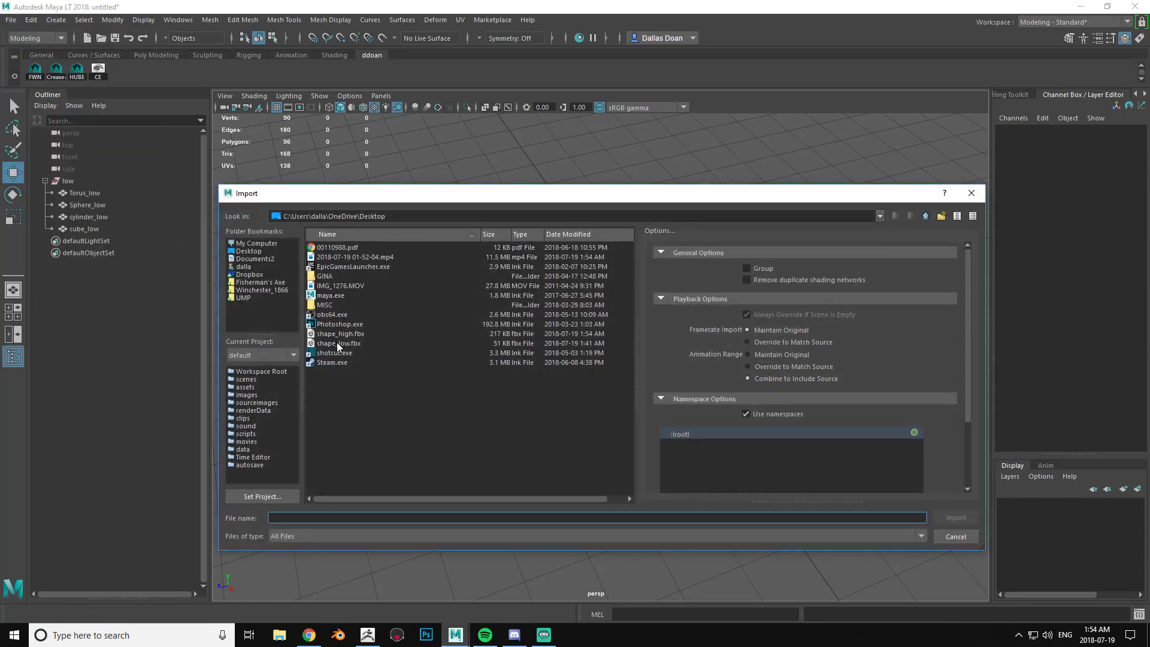
click(338, 334)
click(955, 519)
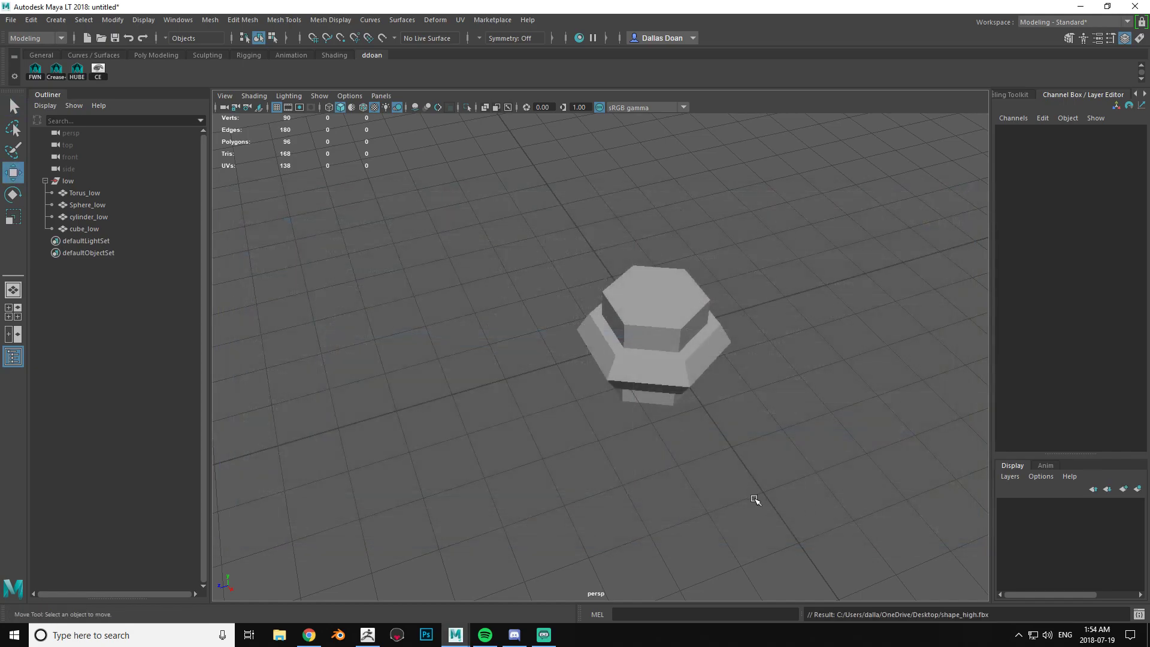
Step: Select Torus_low, Sphere_low, cylinder_low and cube_low in turn and examine their positions and geometry from several angles
mouse_move(557, 452)
alt+mouse_down()
mouse_move(577, 403)
mouse_move(567, 437)
alt+mouse_up()
click(103, 208)
click(84, 193)
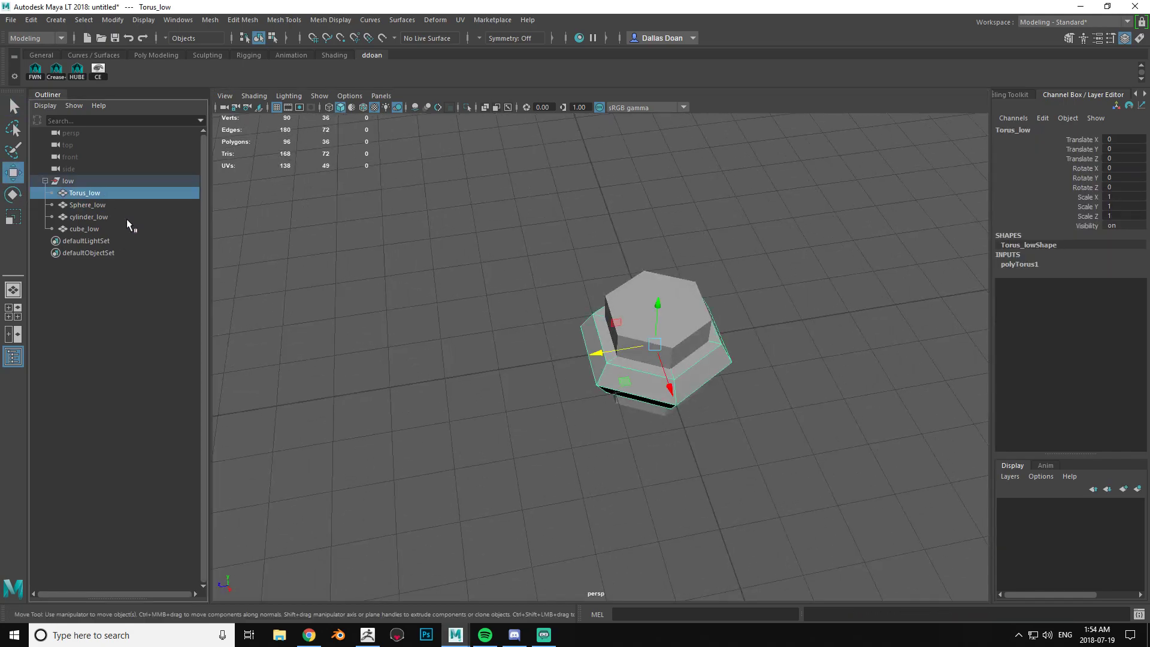
alt+drag(419, 336, 361, 299)
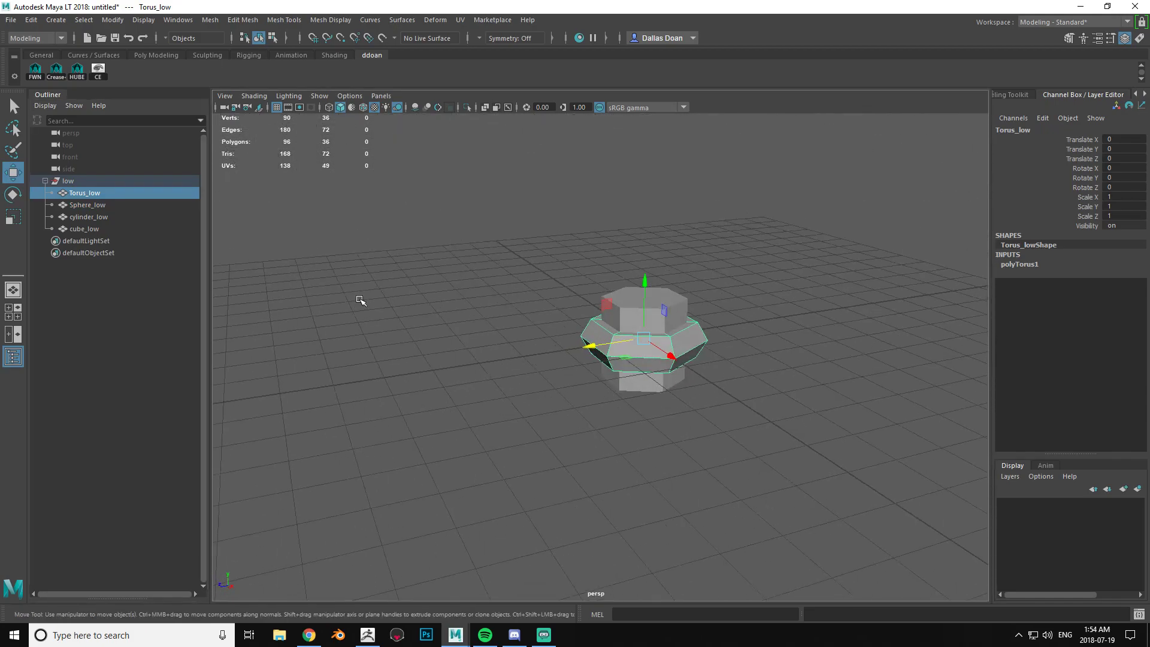
click(106, 205)
click(102, 217)
click(100, 228)
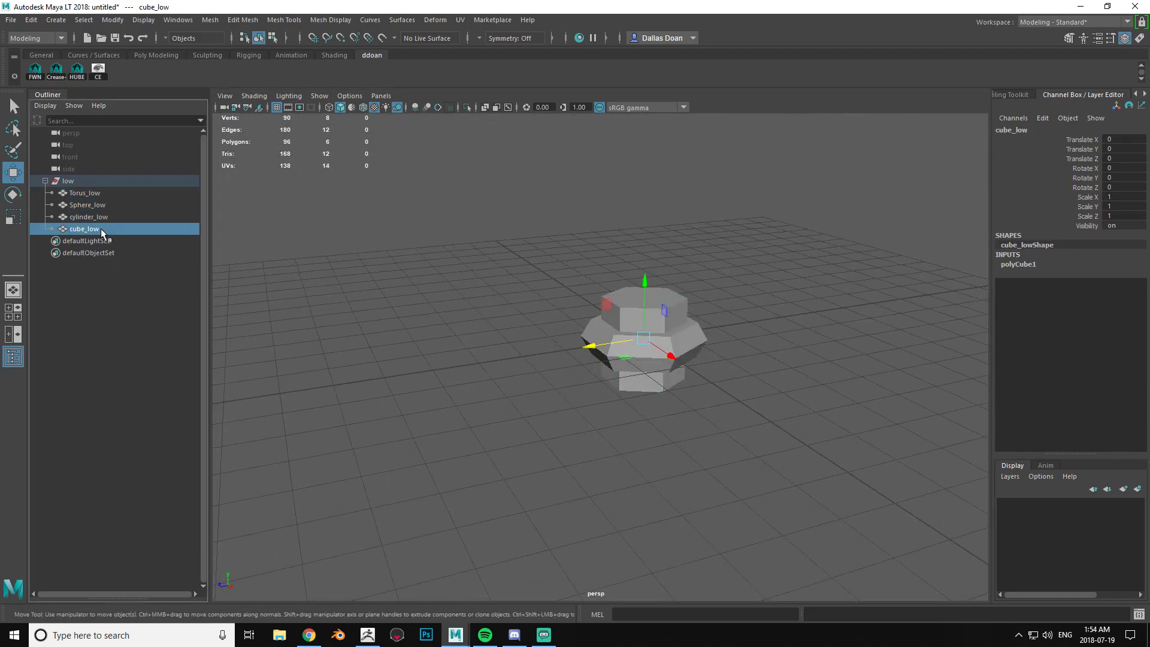
click(106, 216)
click(106, 205)
click(107, 193)
alt+drag(419, 281, 431, 306)
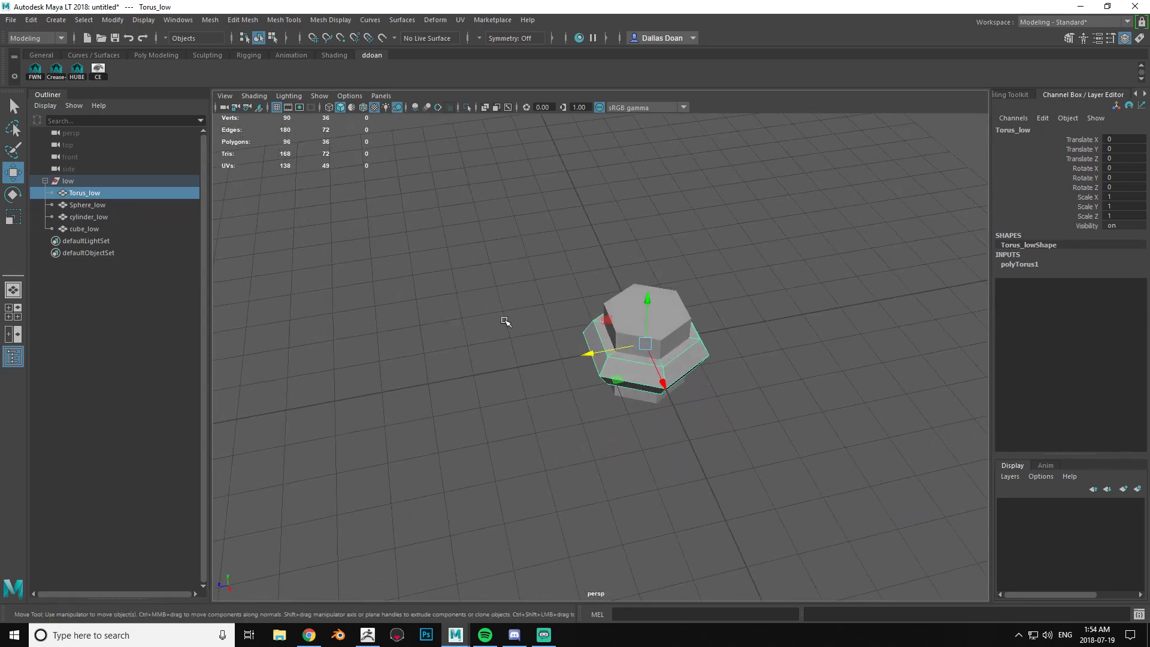
Step: Box-select all four overlapping shapes at the origin and examine them together from a lower angle
drag(505, 321, 590, 254)
drag(589, 254, 468, 353)
drag(644, 379, 646, 381)
alt+drag(646, 380, 727, 313)
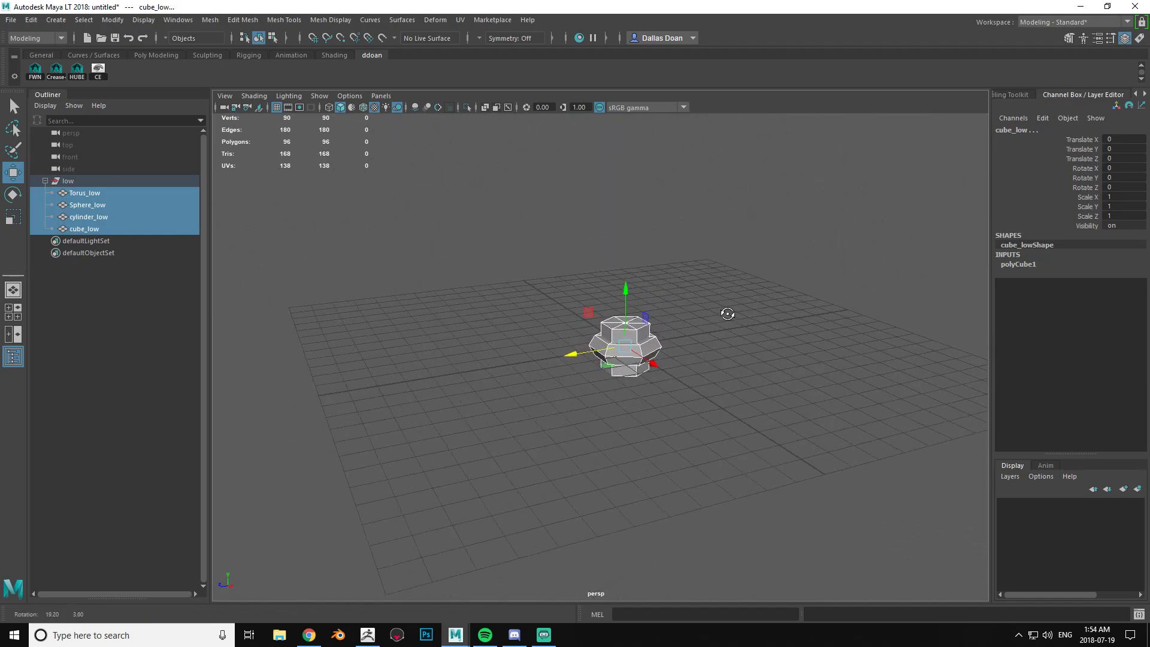
click(734, 317)
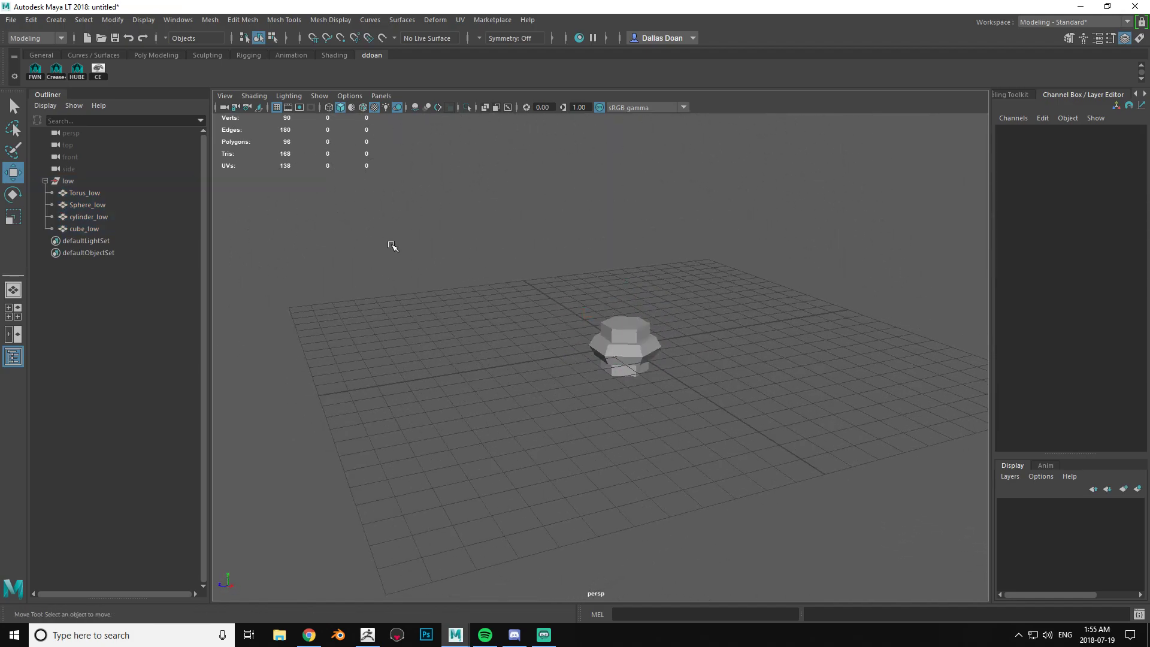
drag(497, 273, 718, 388)
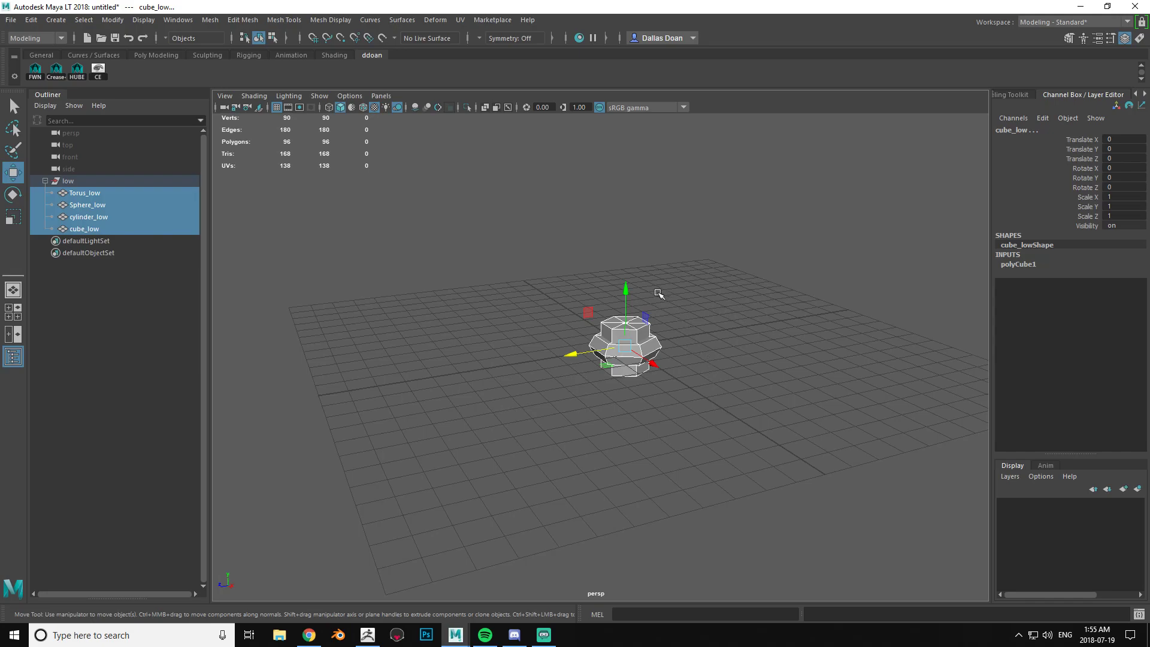
click(691, 262)
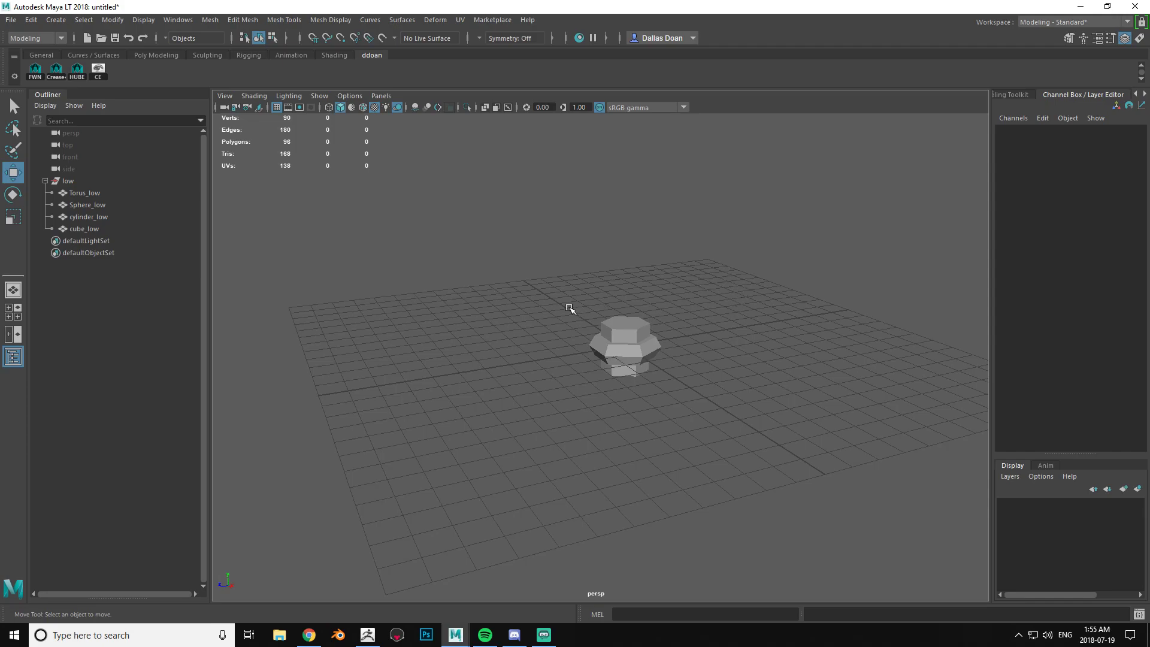
Step: Move the cylinder, torus and sphere apart along the ground plane, leaving the cube at the origin
drag(569, 309, 692, 392)
click(603, 346)
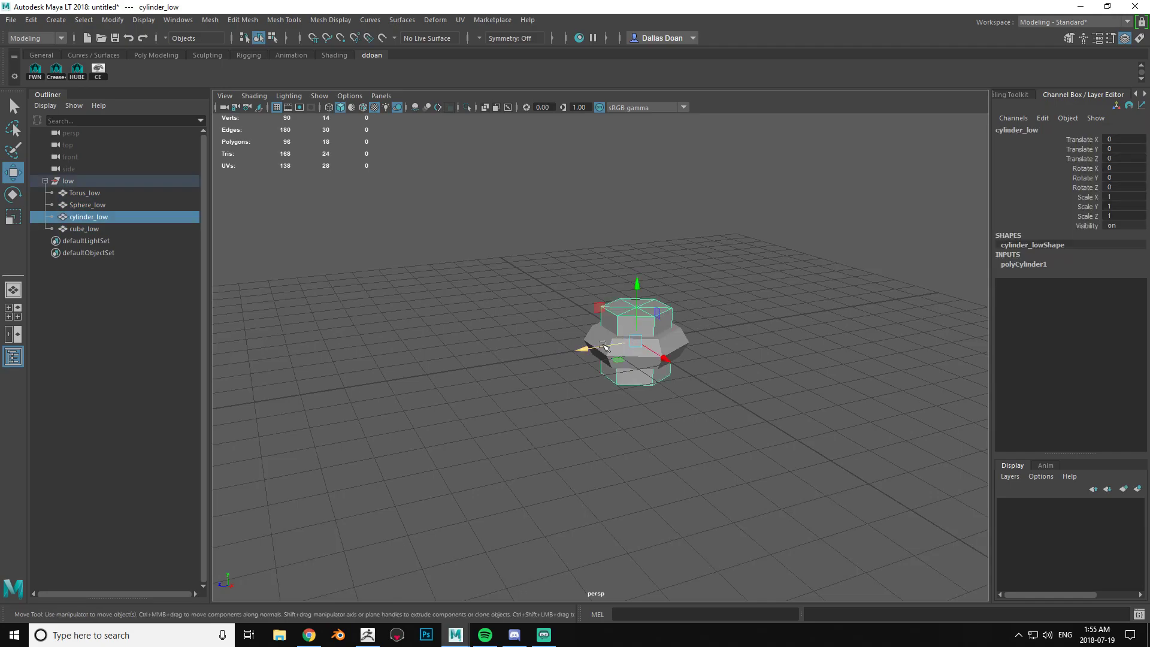
drag(603, 345, 765, 318)
click(593, 354)
drag(578, 349, 441, 370)
key(Right)
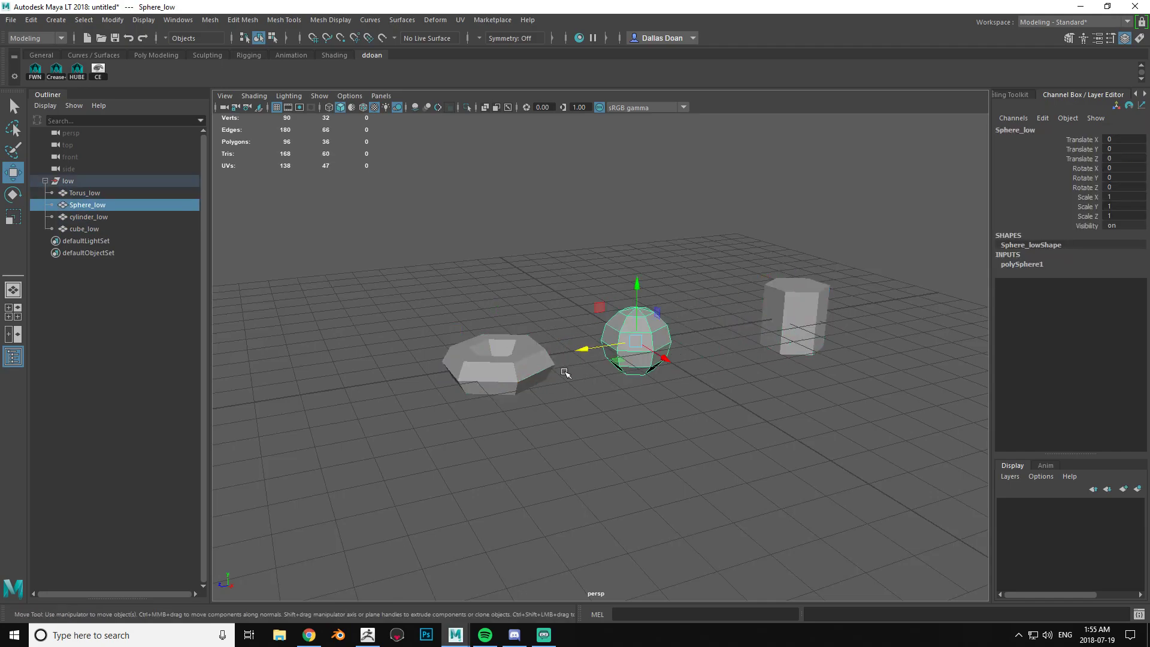
drag(582, 349, 651, 406)
click(651, 407)
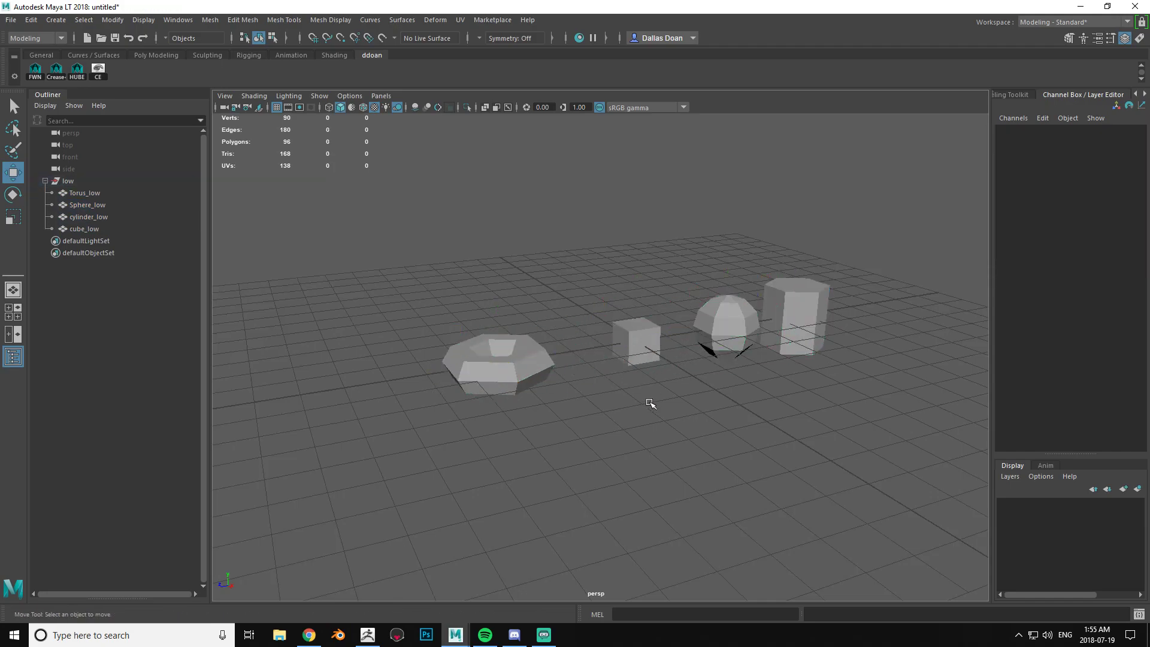
Step: Start a new scene without saving, import shape_low.fbx from the Desktop, and expand the low group
click(10, 20)
click(27, 34)
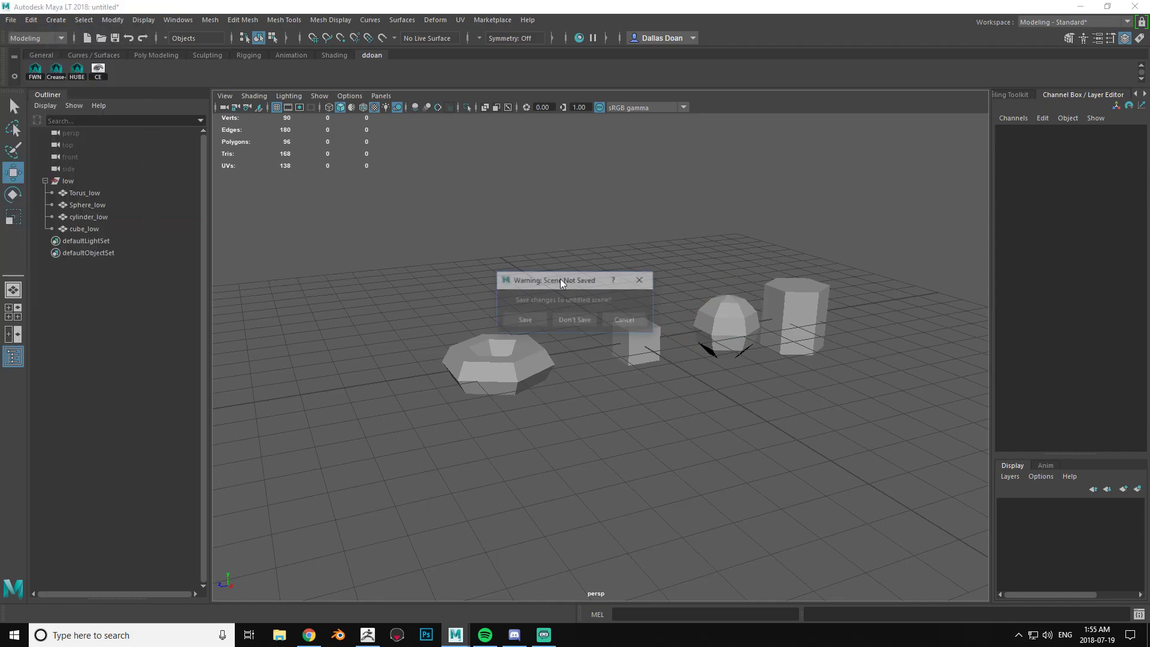
click(11, 19)
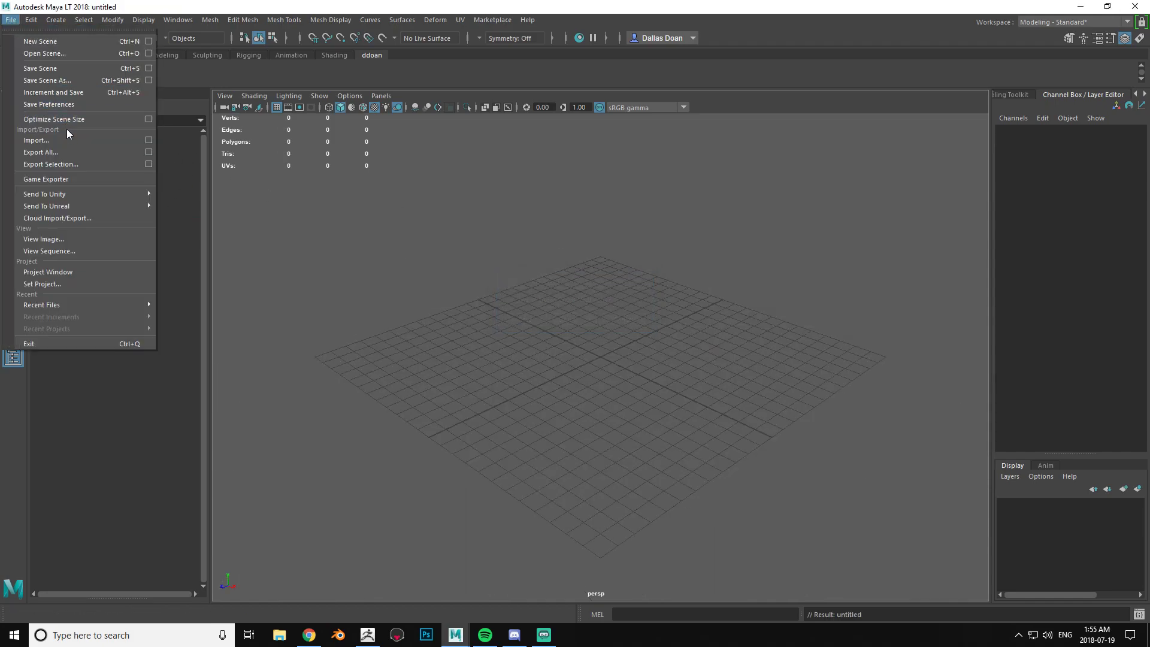
click(67, 139)
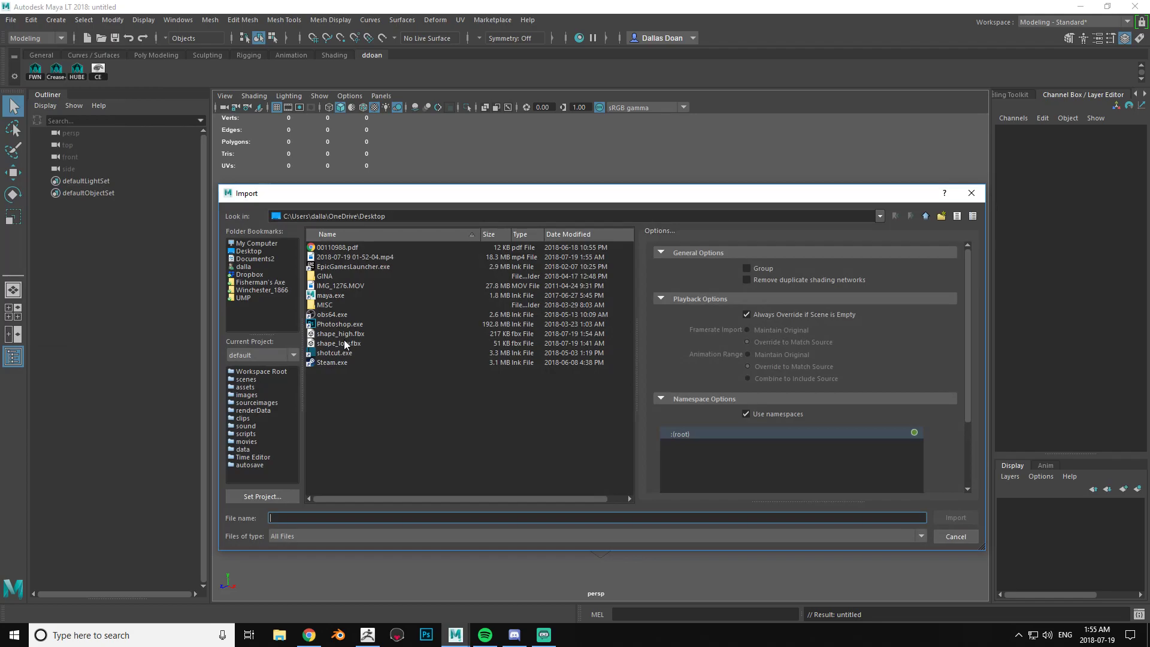
double_click(344, 343)
click(610, 456)
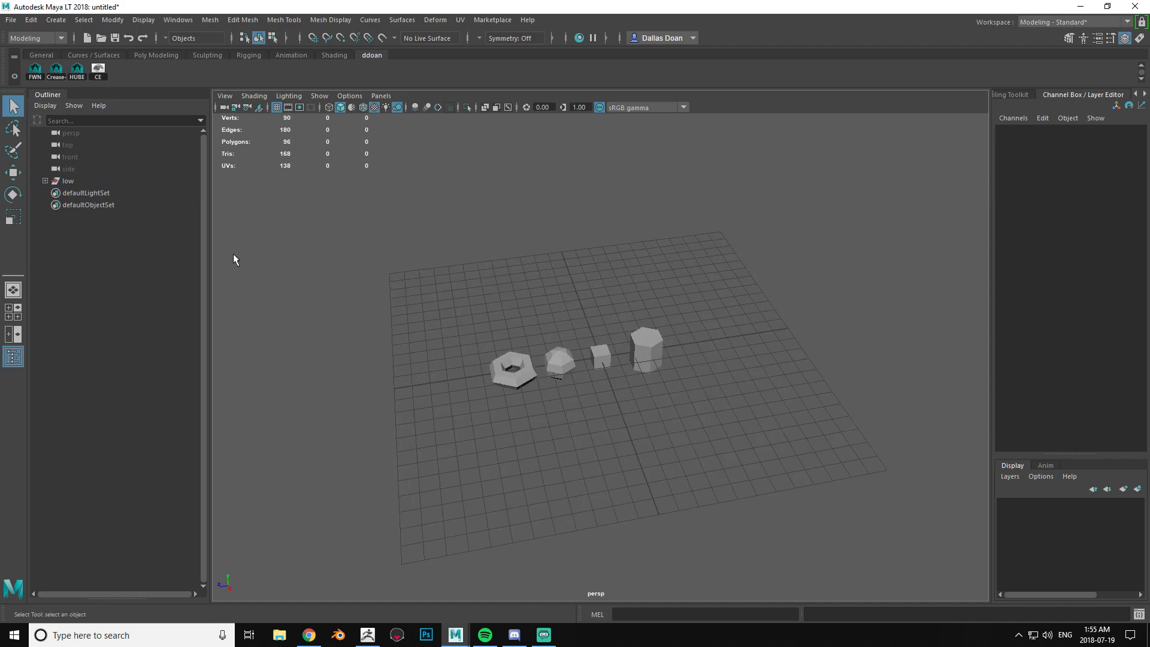
click(45, 181)
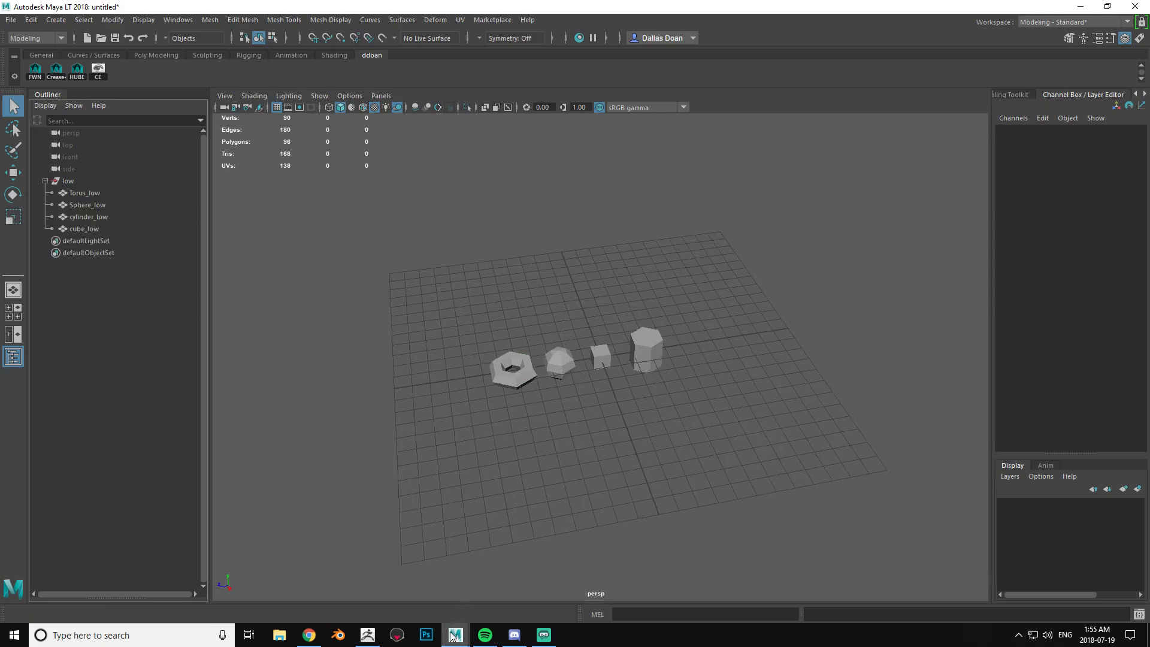
Step: Switch to ZBrush and rename the Torus_low subtool as Torus_high
click(367, 635)
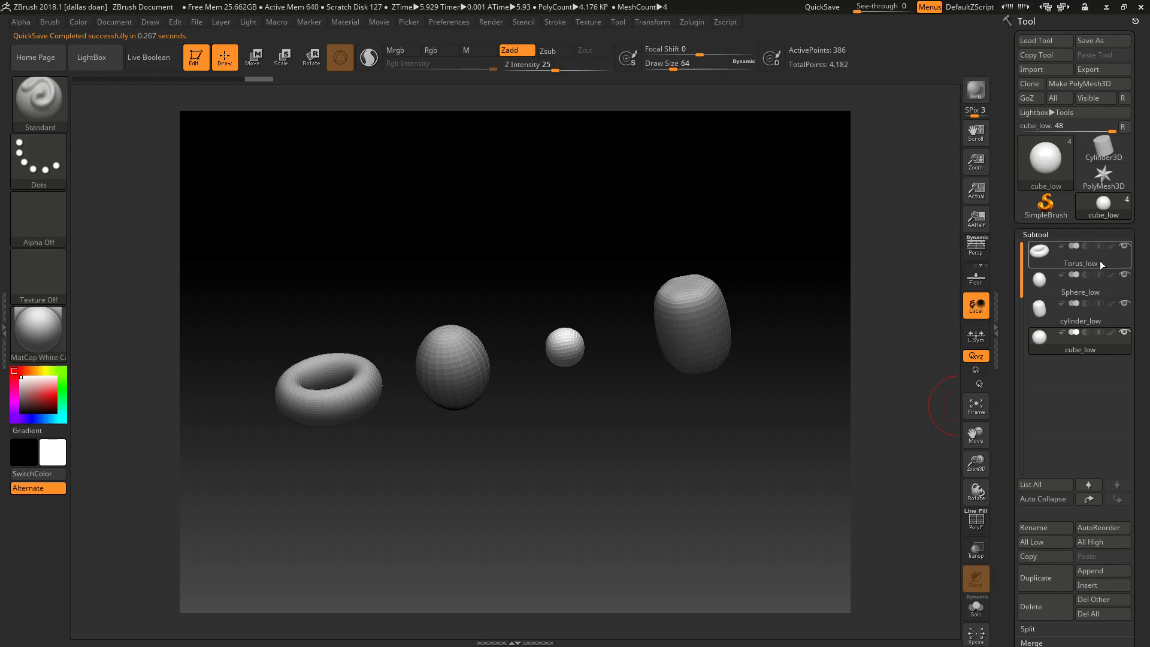
mouse_move(1098, 350)
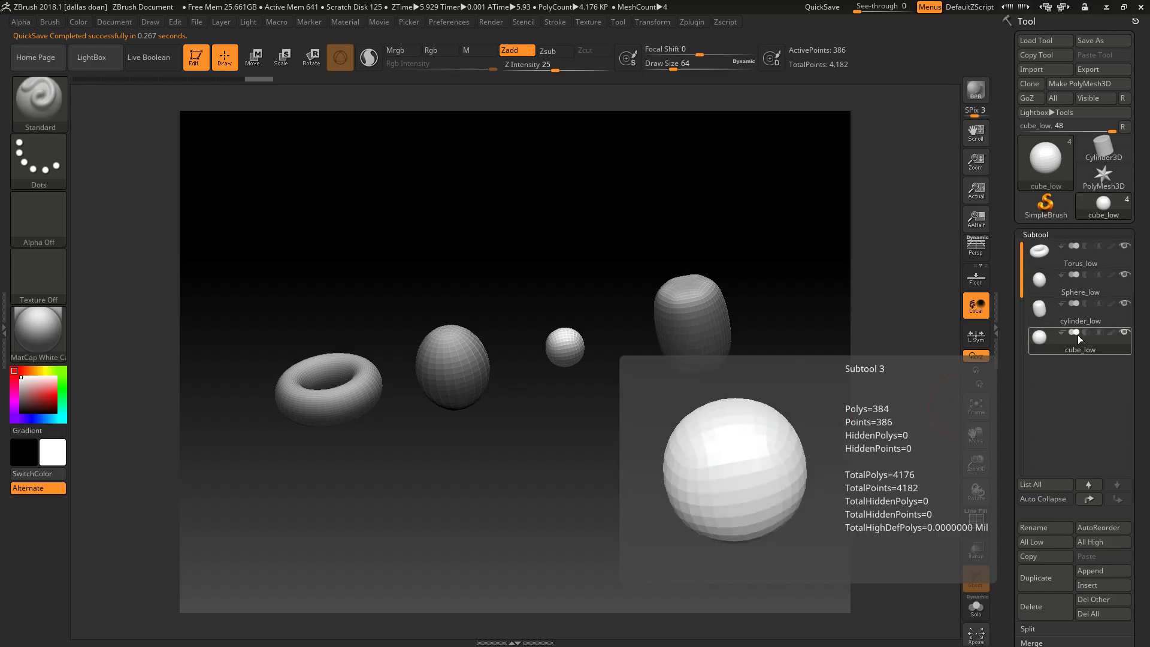
mouse_move(1078, 297)
click(1084, 262)
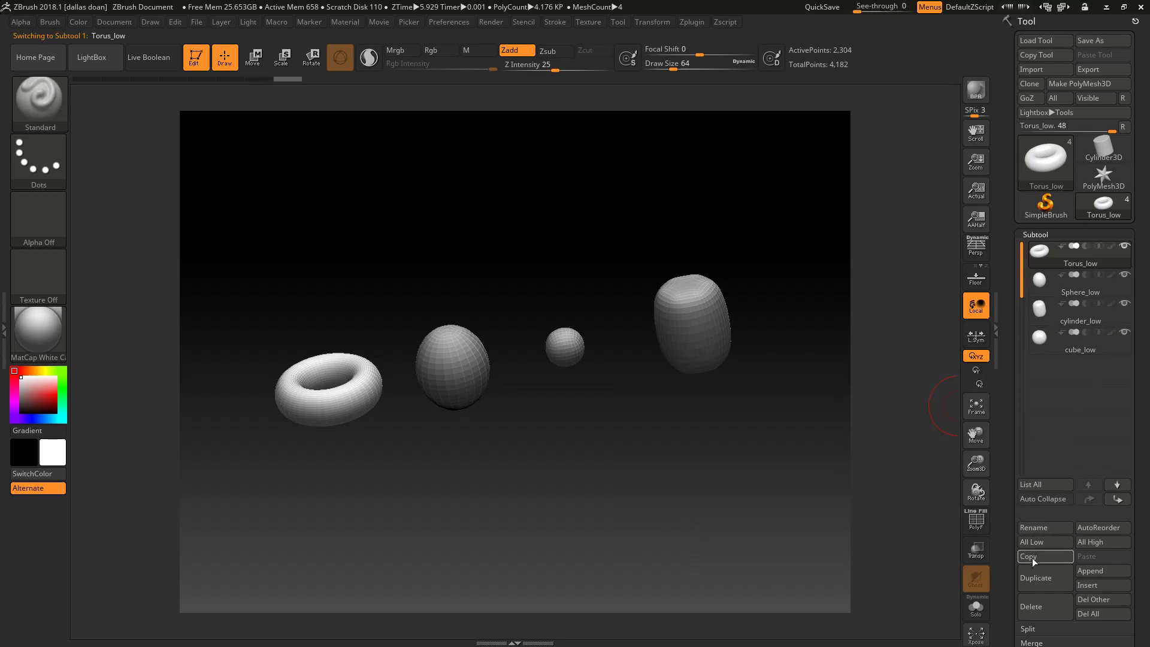
click(1035, 527)
key(BackSpace)
key(BackSpace)
key(BackSpace)
key(BackSpace)
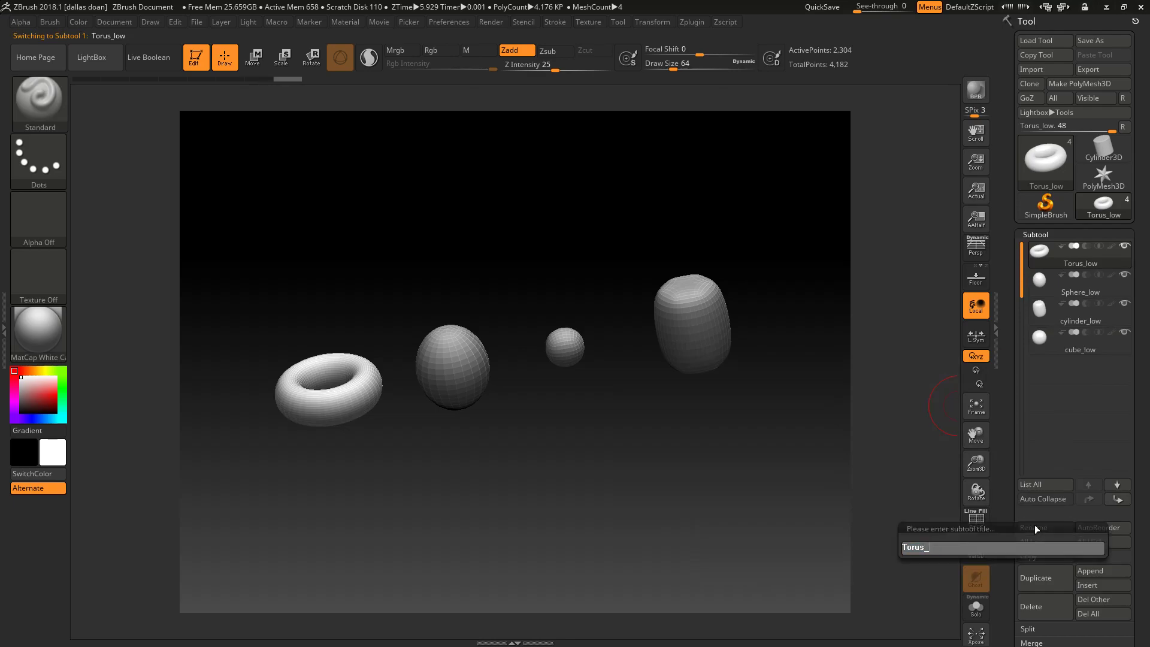
key(BackSpace)
key(BackSpace)
key(BackSpace)
key(BackSpace)
key(BackSpace)
text(Torus_high)
key(Return)
Step: Rename the Sphere_low subtool as Sphere_high
click(1078, 286)
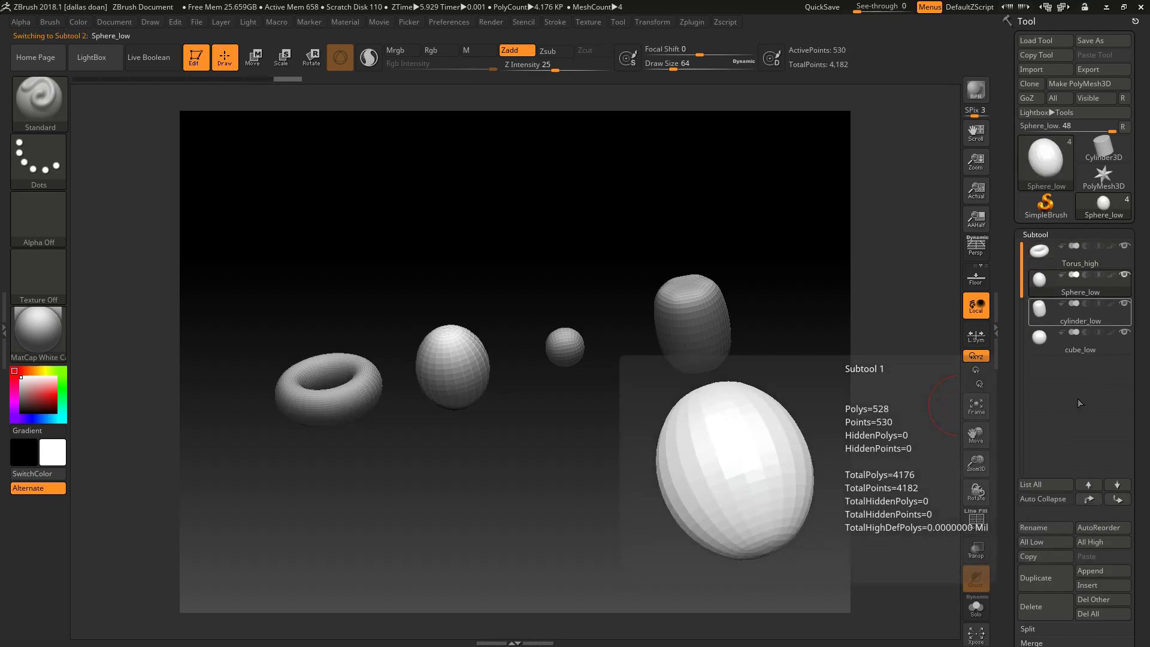
click(1040, 527)
key(BackSpace)
key(BackSpace)
key(BackSpace)
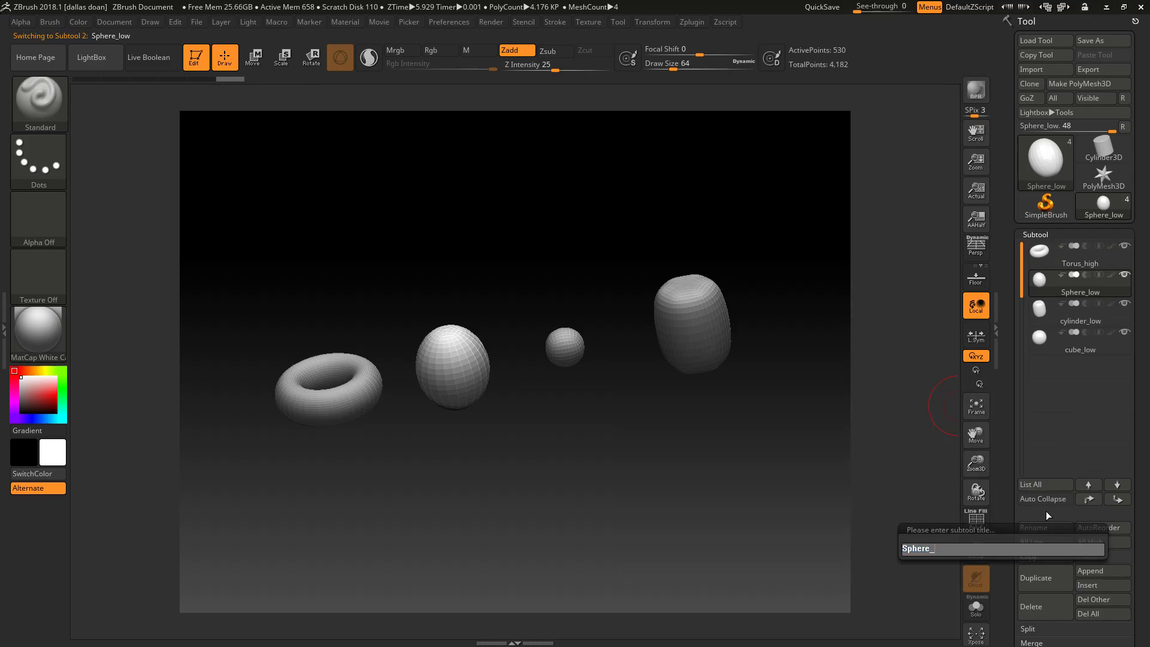
text(high)
key(Return)
Step: Rename the cylinder_low subtool as Cylinder_high
click(1101, 322)
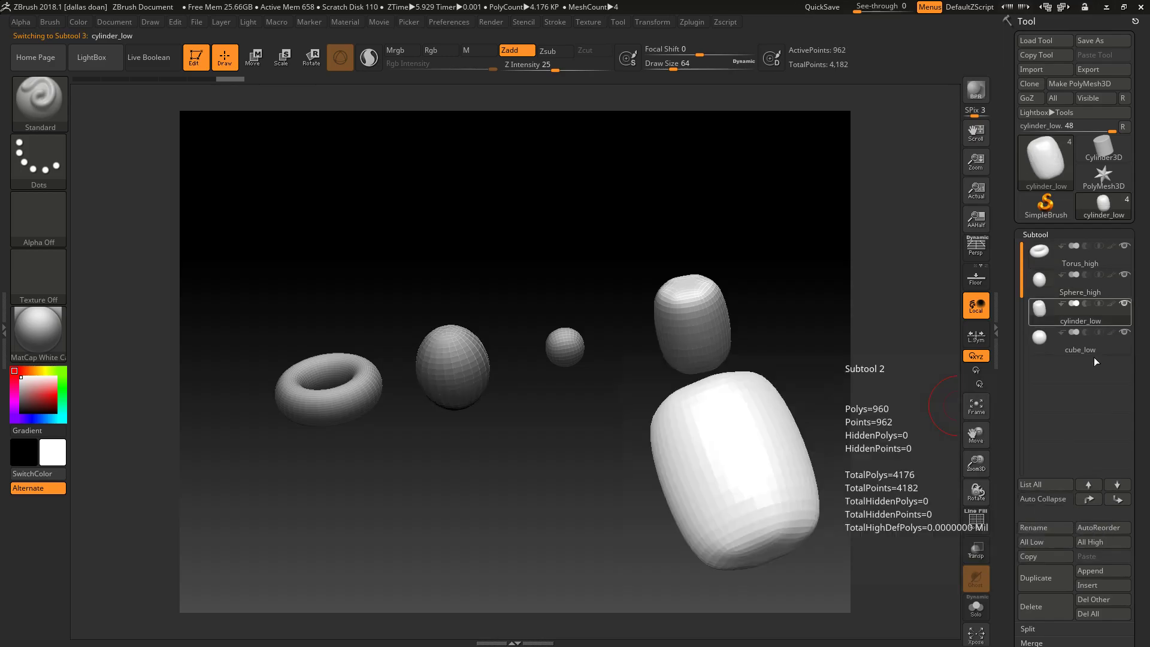
click(1058, 529)
key(BackSpace)
key(BackSpace)
key(BackSpace)
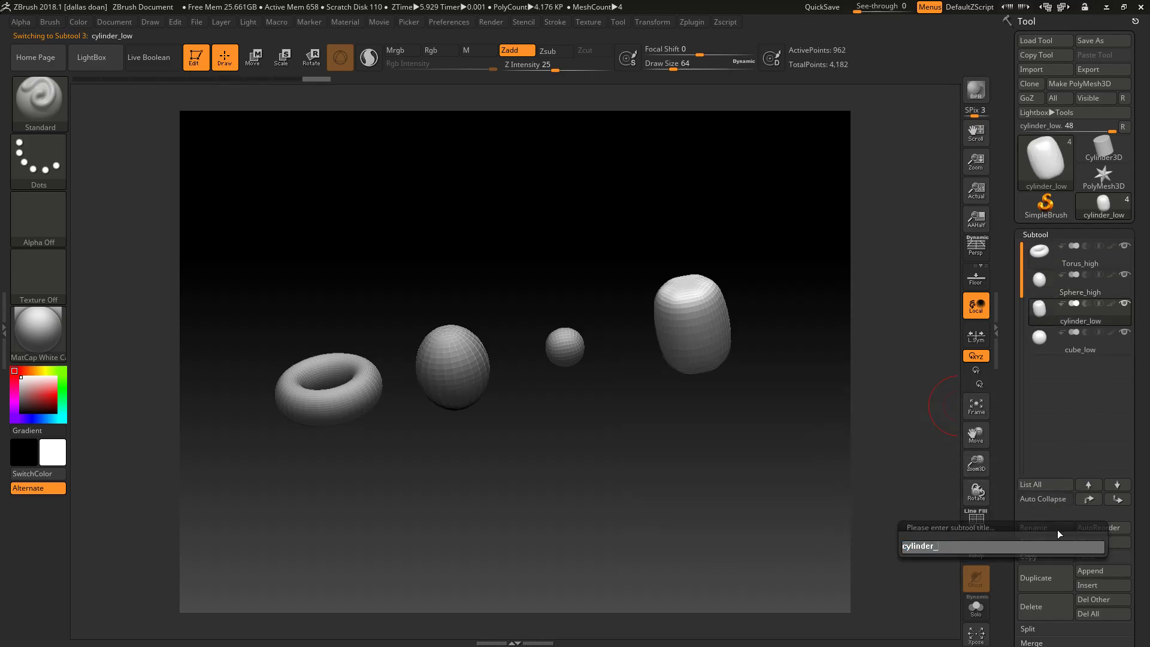
text(high)
key(Return)
Step: Rename the cube_low subtool as Cube_high
click(1078, 341)
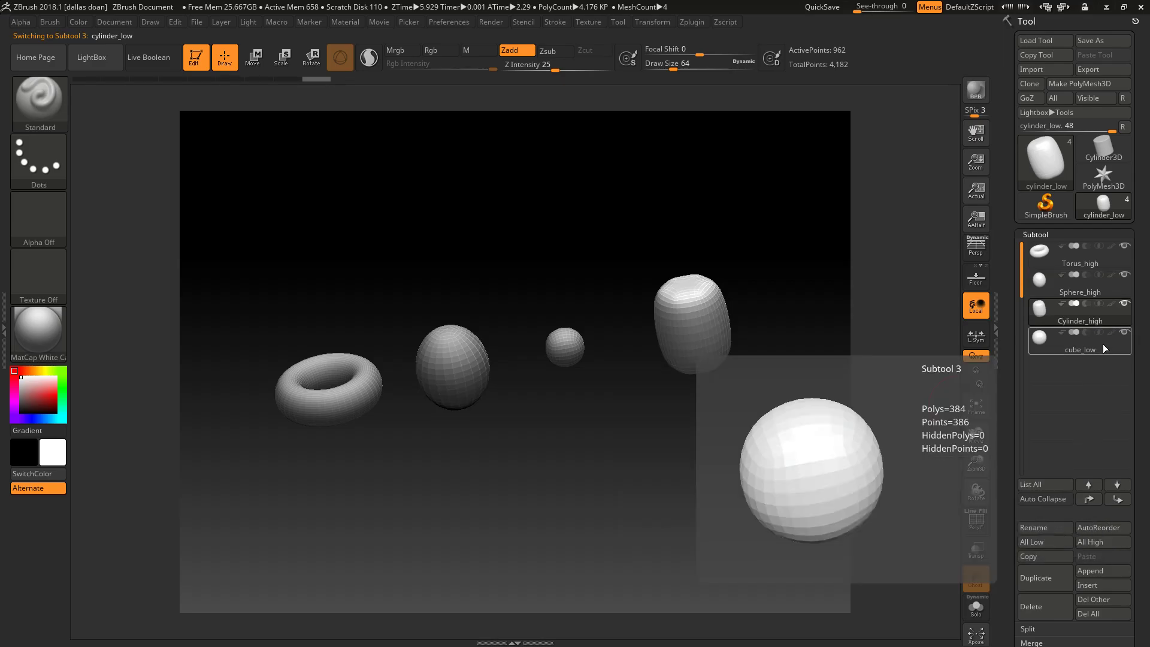
click(1029, 526)
key(BackSpace)
key(BackSpace)
key(BackSpace)
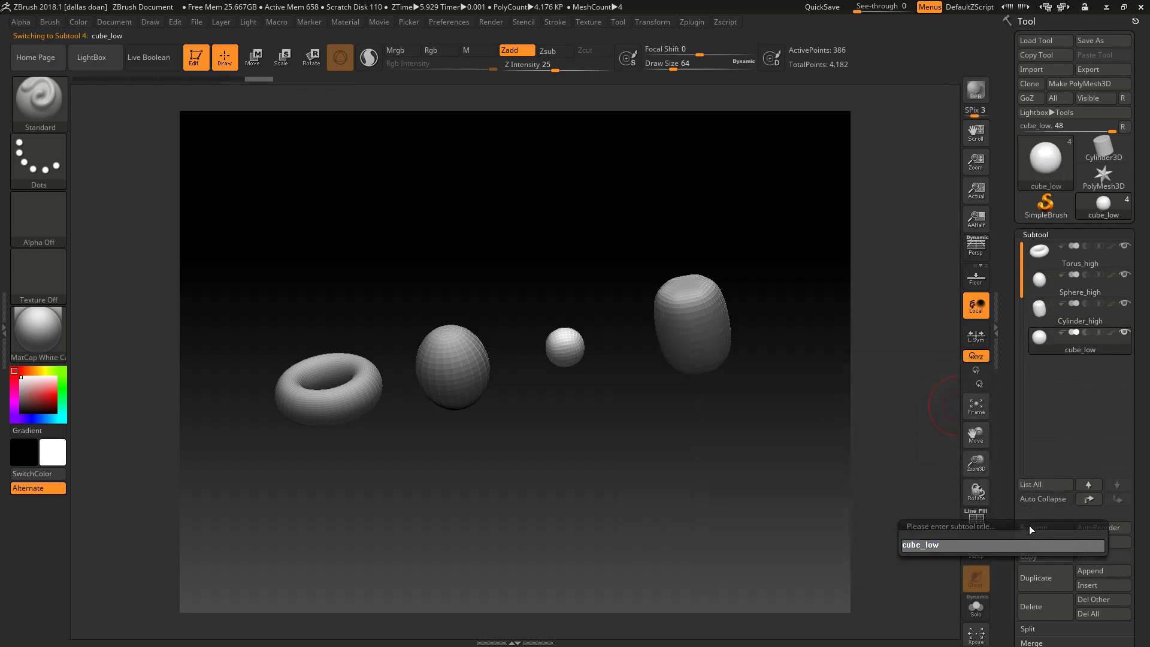
text(high)
key(Return)
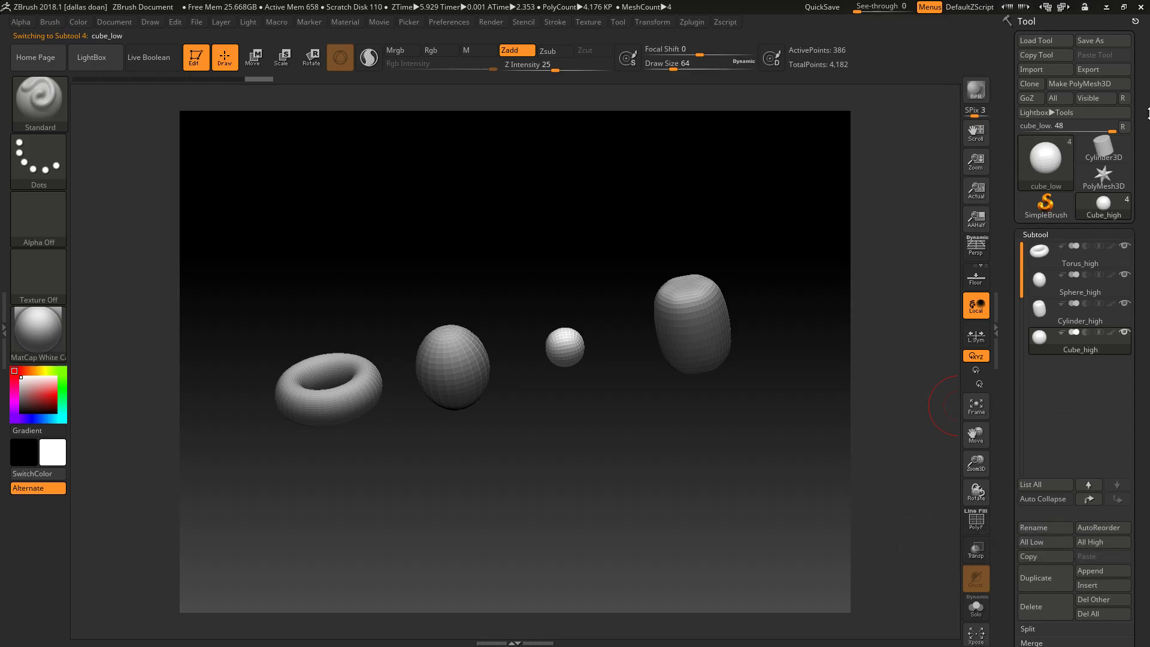
Step: Export all subtools as a binary FBX to the Desktop, replacing the existing shape_high.fbx
click(692, 23)
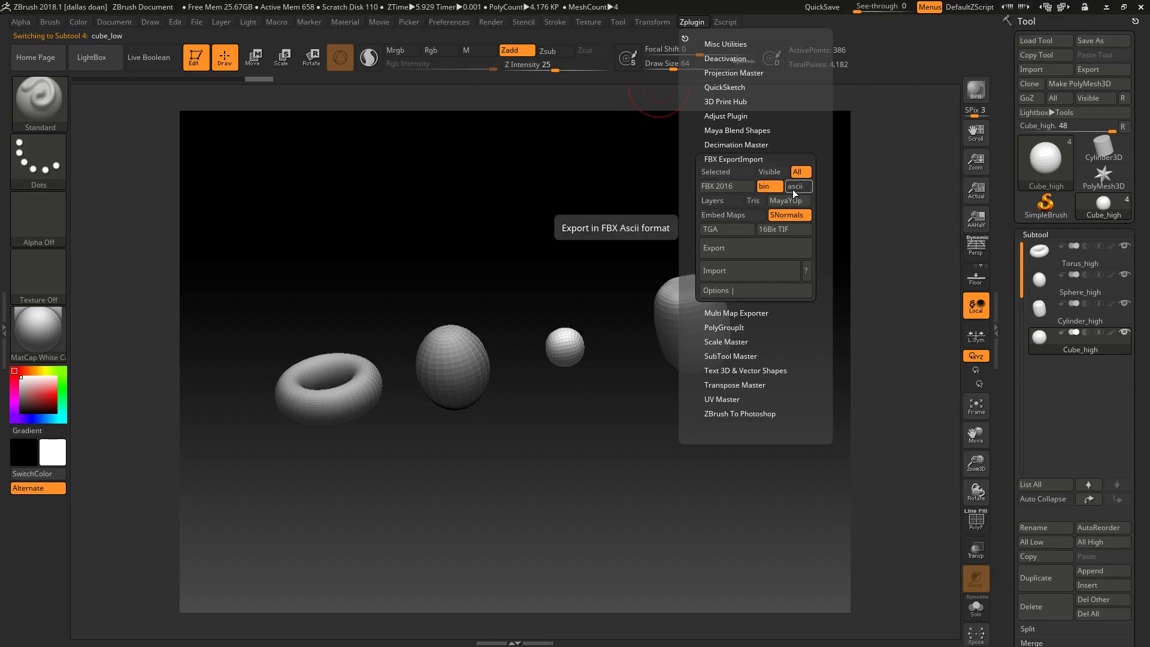
click(754, 252)
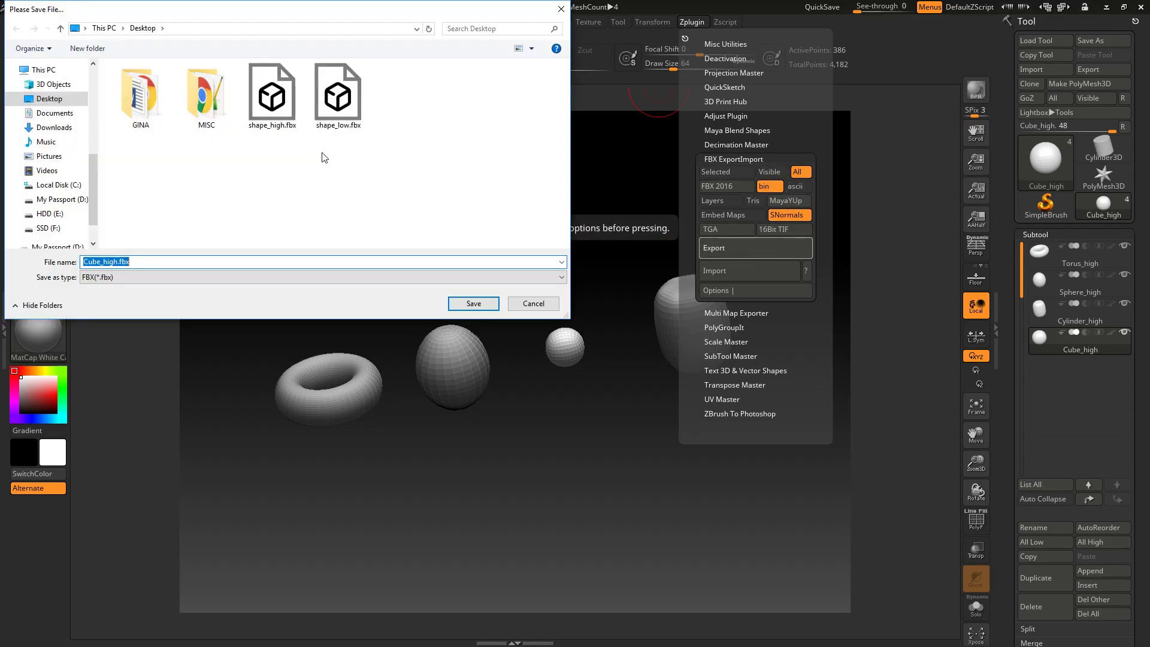
click(277, 108)
click(473, 303)
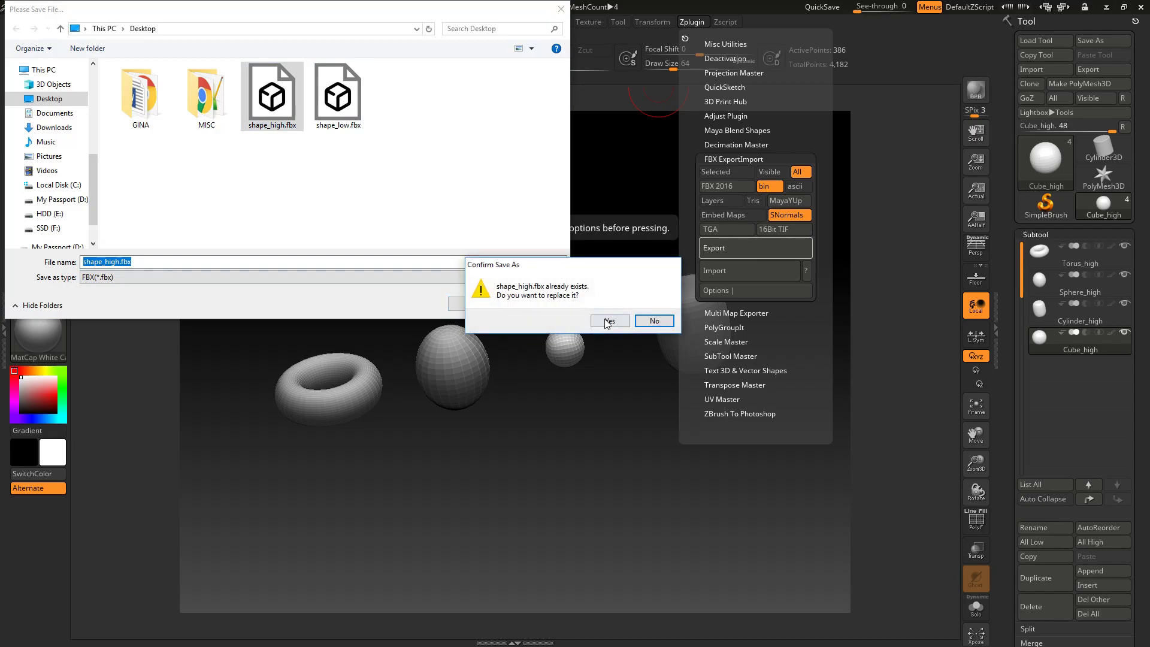
click(607, 323)
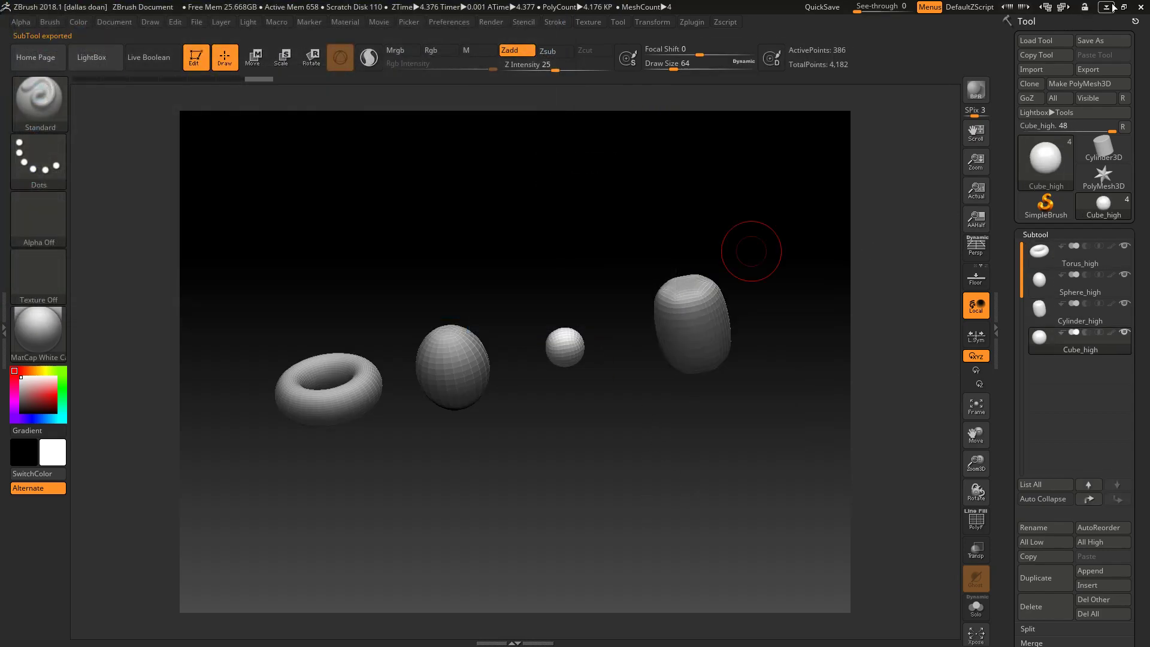
Step: Switch to Maya LT and import shape_high.fbx from the Desktop into the scene with the low-poly shapes
key(super)
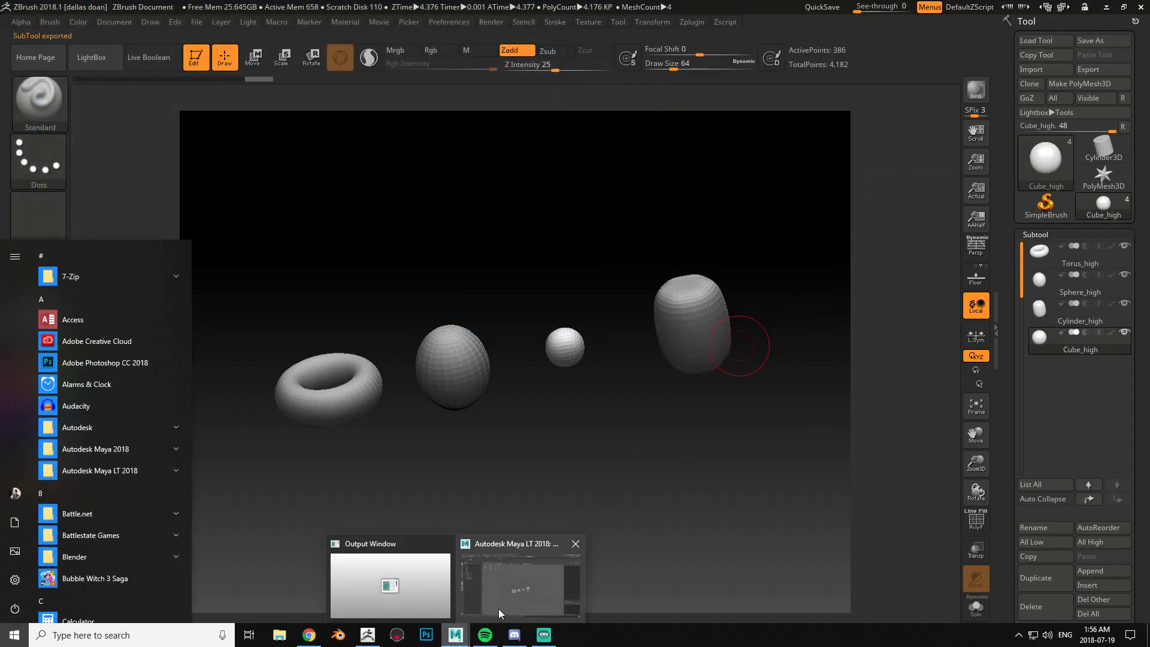
click(570, 572)
click(10, 20)
click(59, 136)
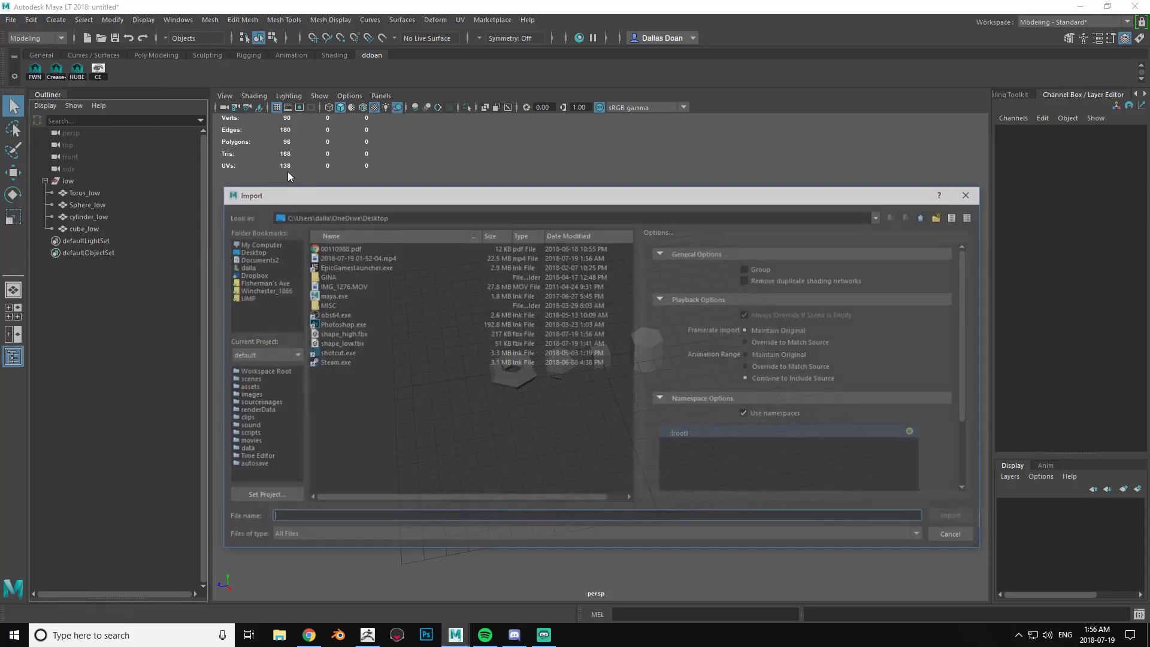
click(346, 334)
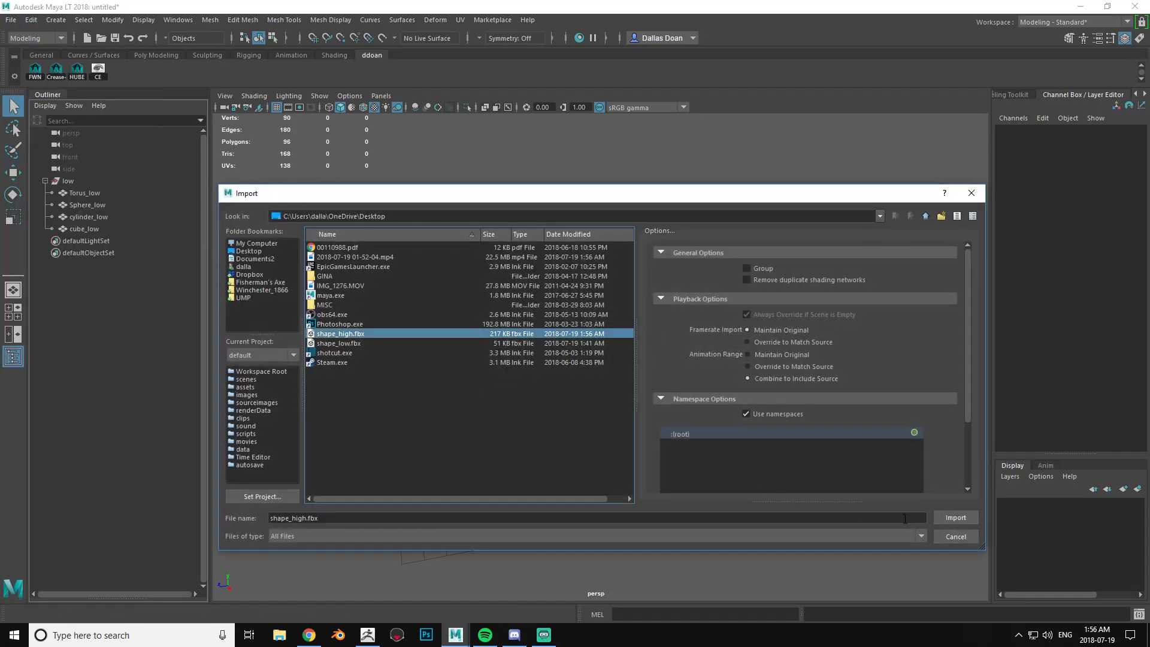
click(956, 519)
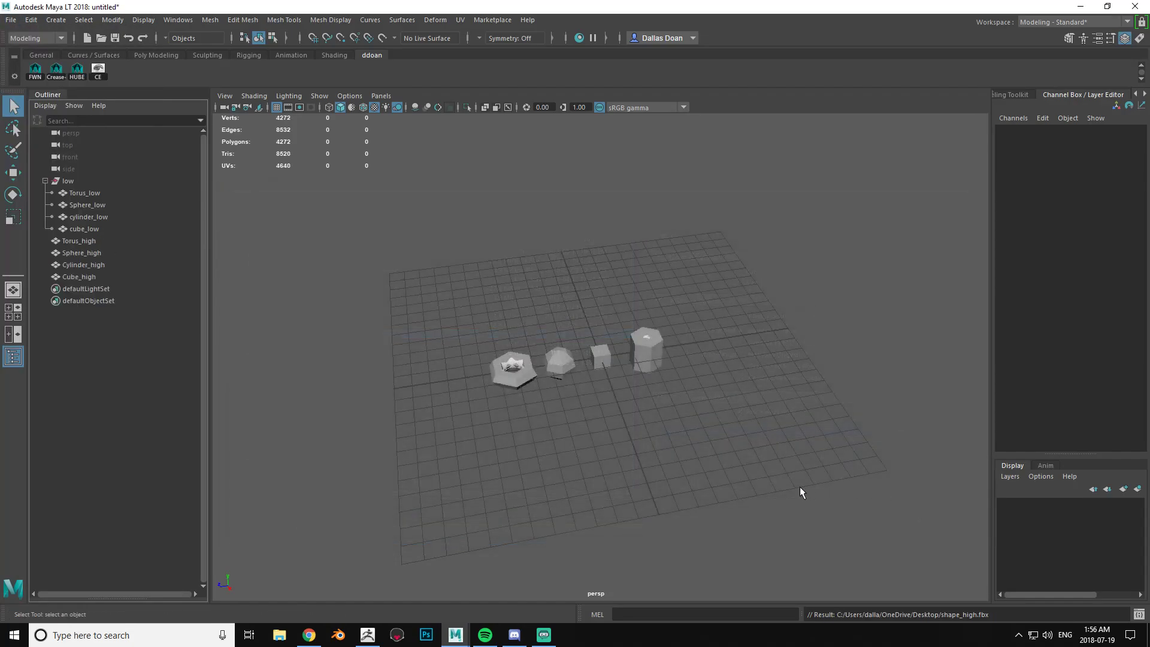
Step: Move the four imported high-poly meshes together about 3 units along X, clear of the low-poly shapes
click(90, 240)
shift+click(99, 276)
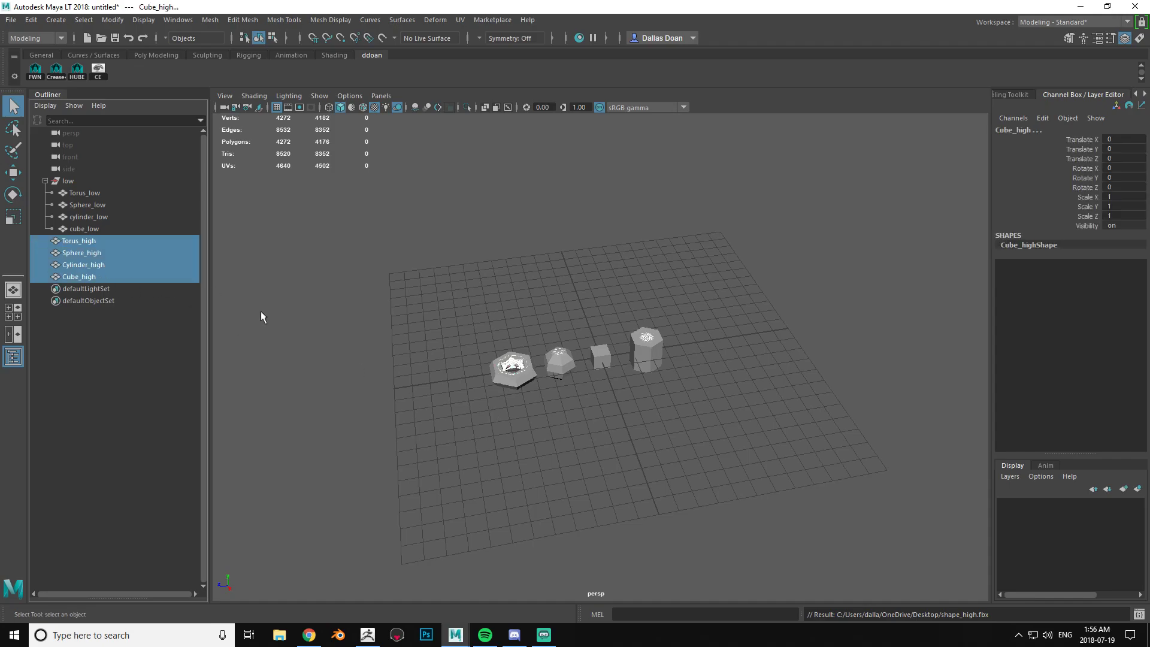
key(f)
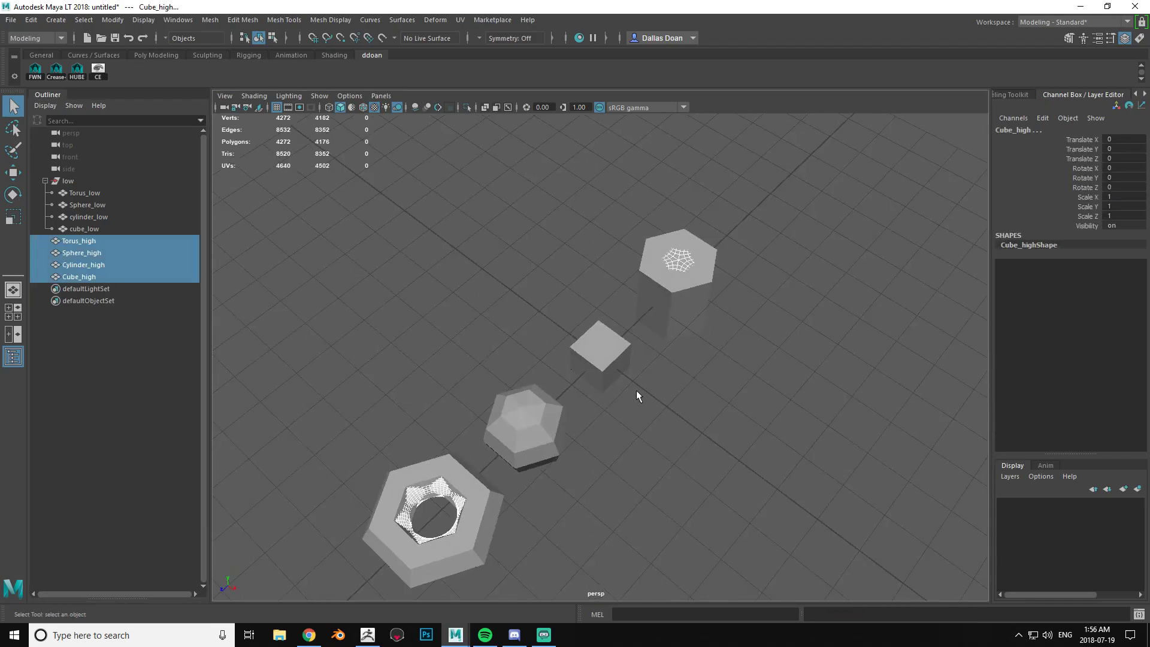
key(w)
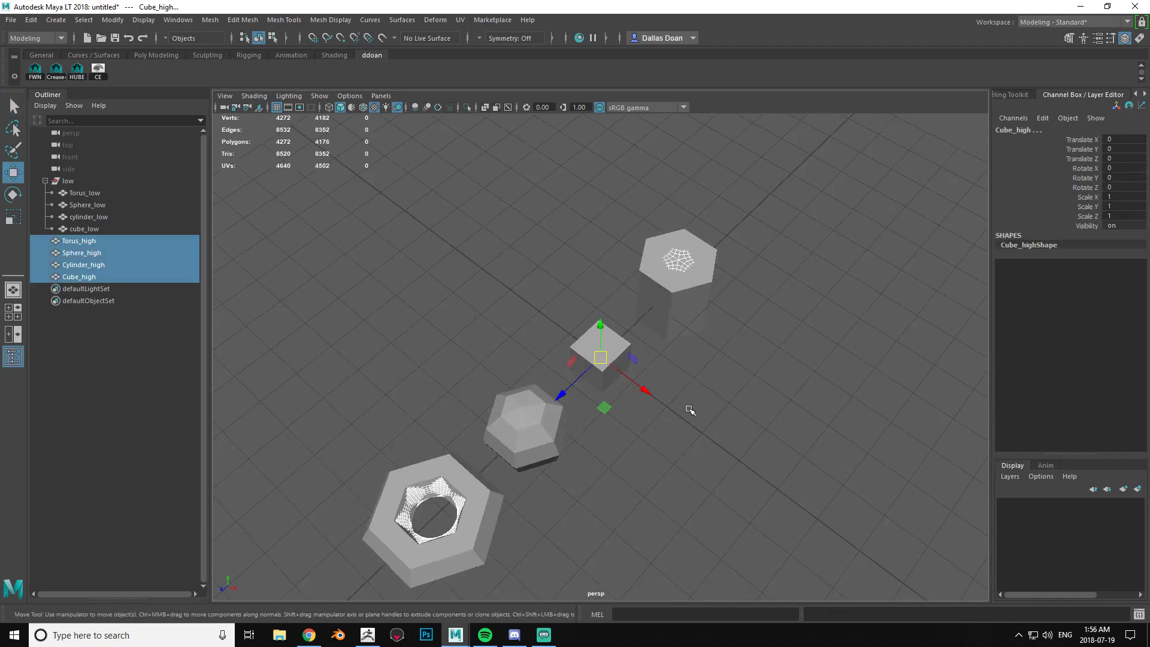
middle_drag(637, 395, 779, 461)
scroll(779, 443, down, 3)
click(776, 422)
alt+drag(776, 422, 675, 457)
Step: Group Torus_high, Sphere_high, Cylinder_high and Cube_high and name the group high
click(99, 241)
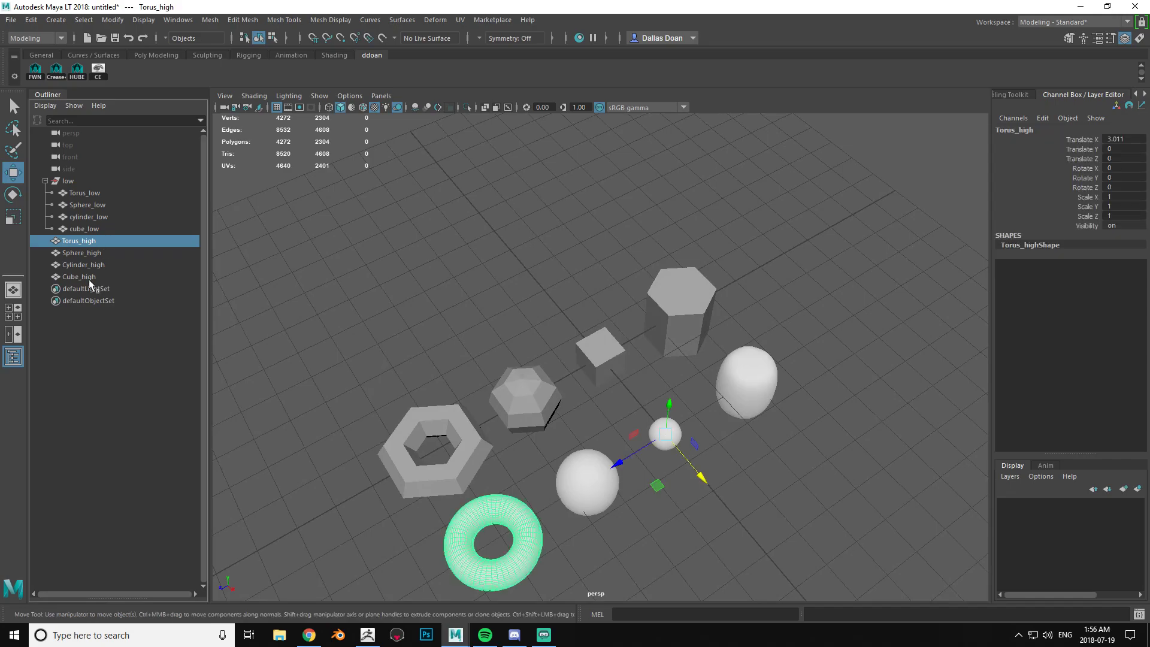
shift+click(89, 277)
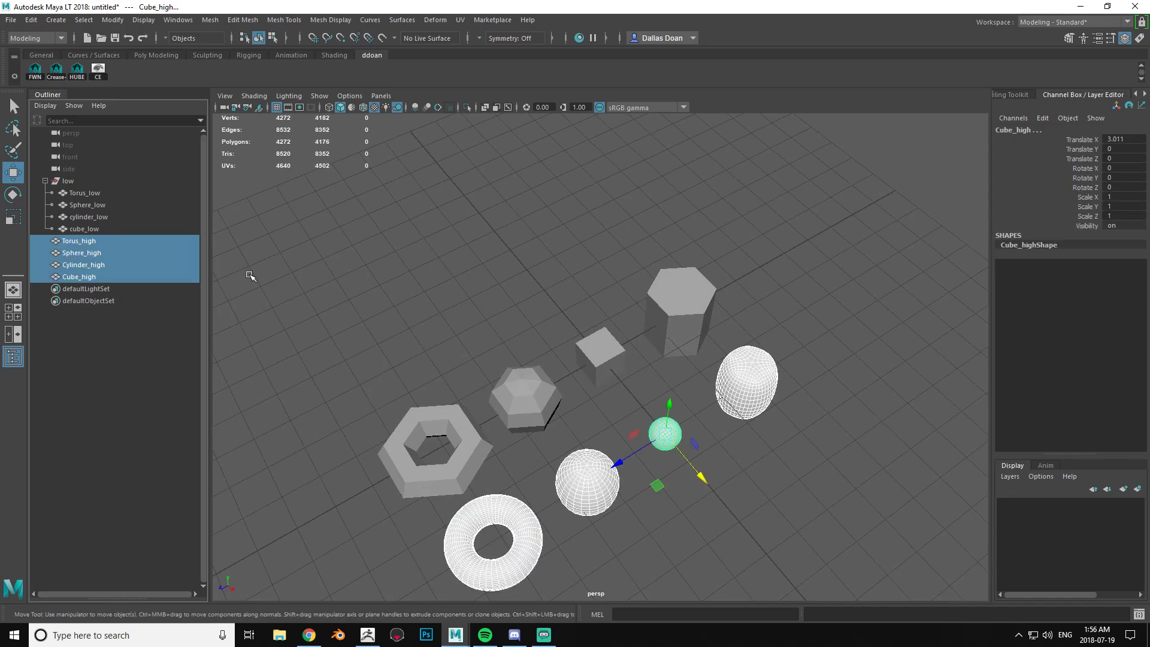
key(ctrl+g)
double_click(89, 240)
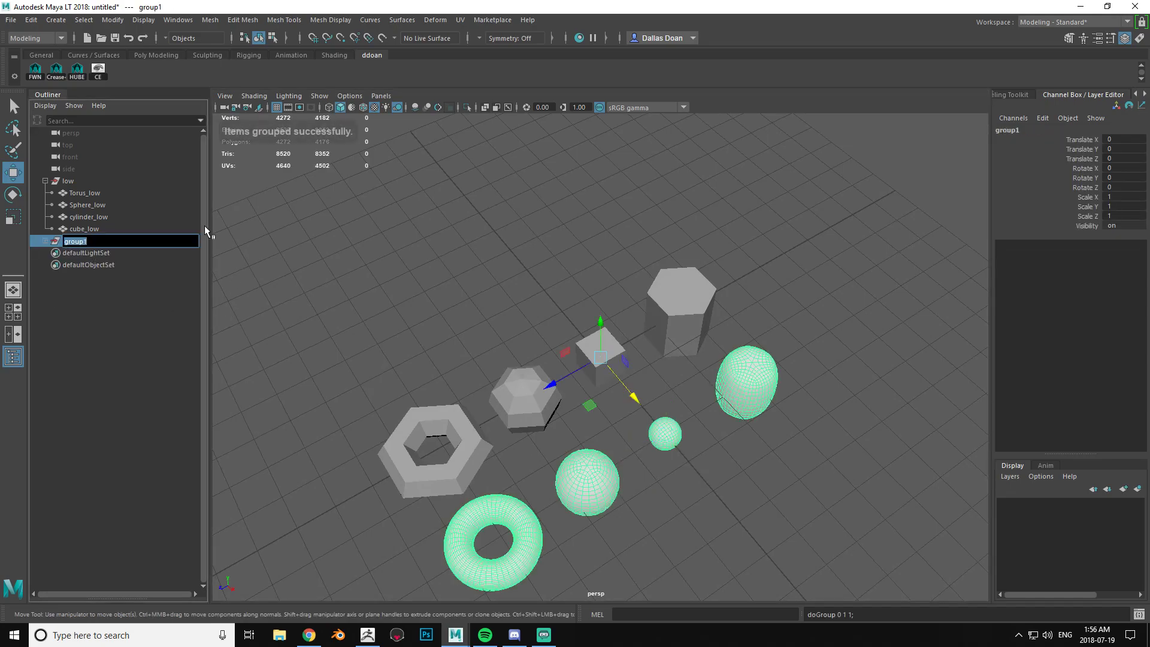
text(high)
key(Return)
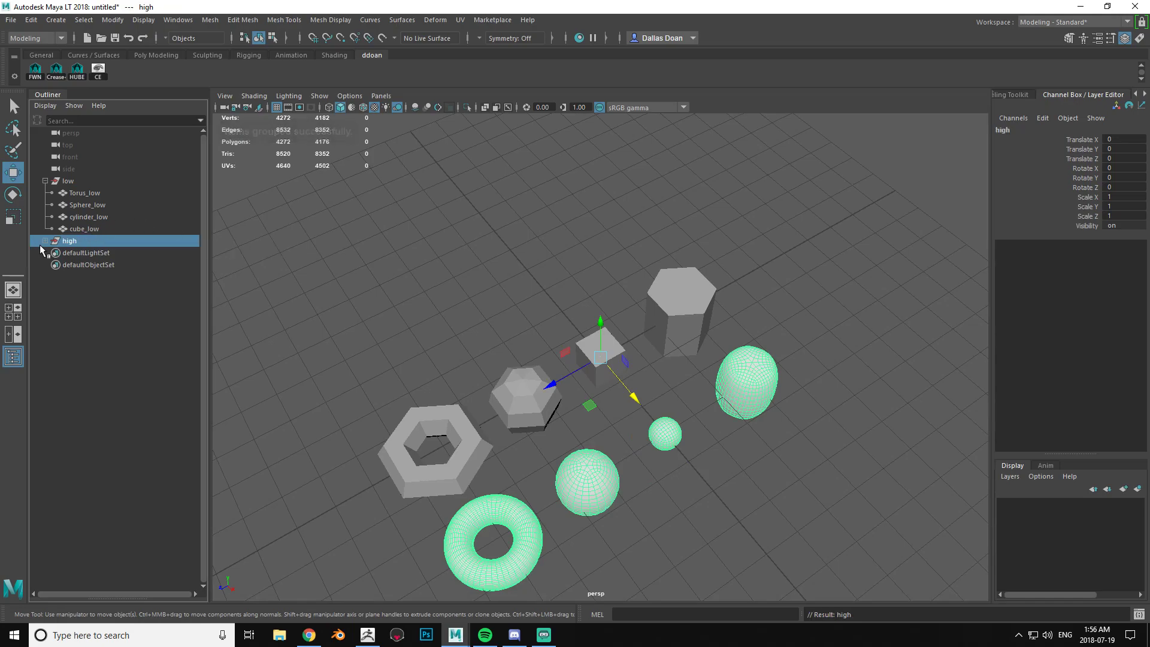
Step: Expand the high group to list its four meshes and clear the selection
click(43, 242)
click(105, 265)
click(105, 253)
click(504, 315)
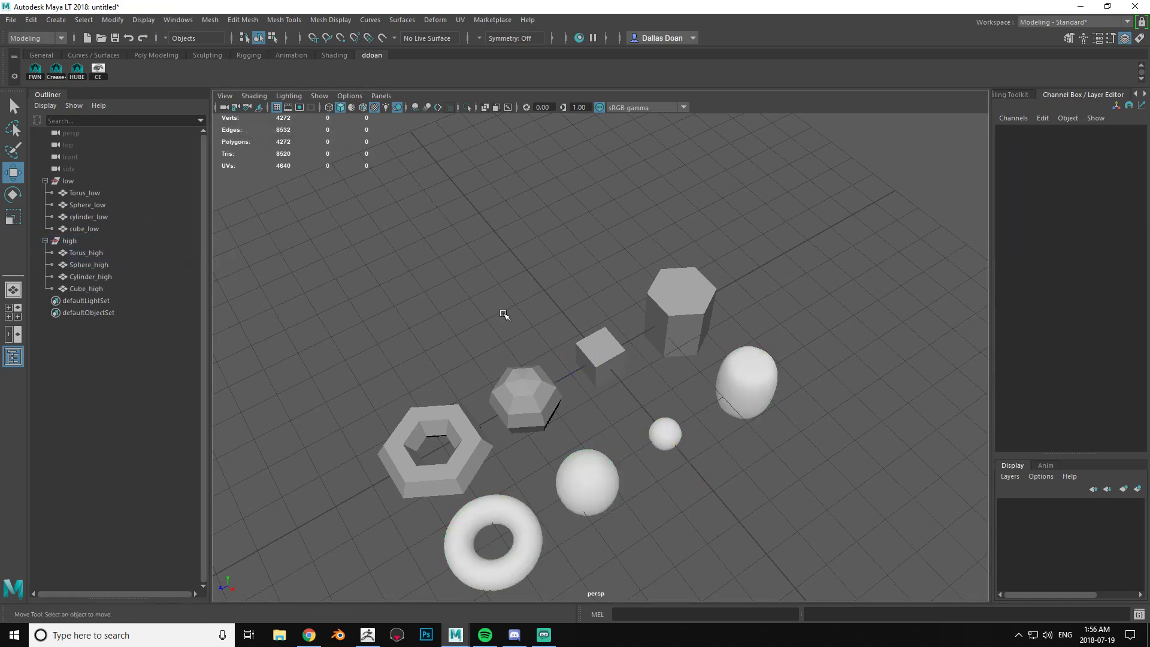
alt+drag(504, 315, 205, 288)
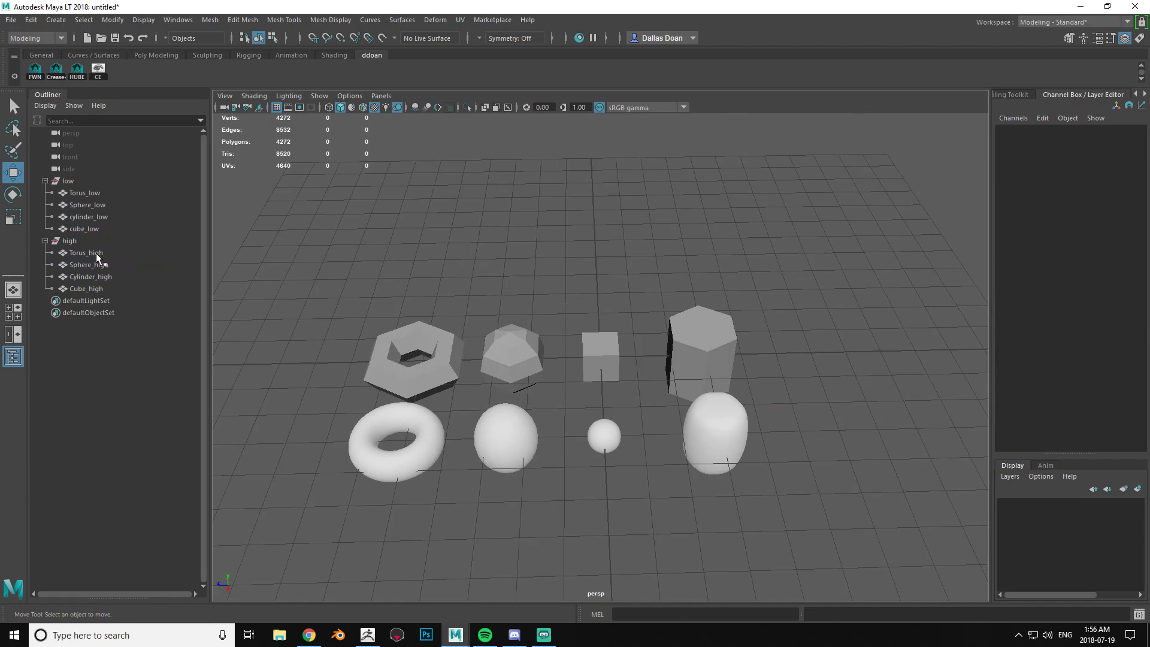